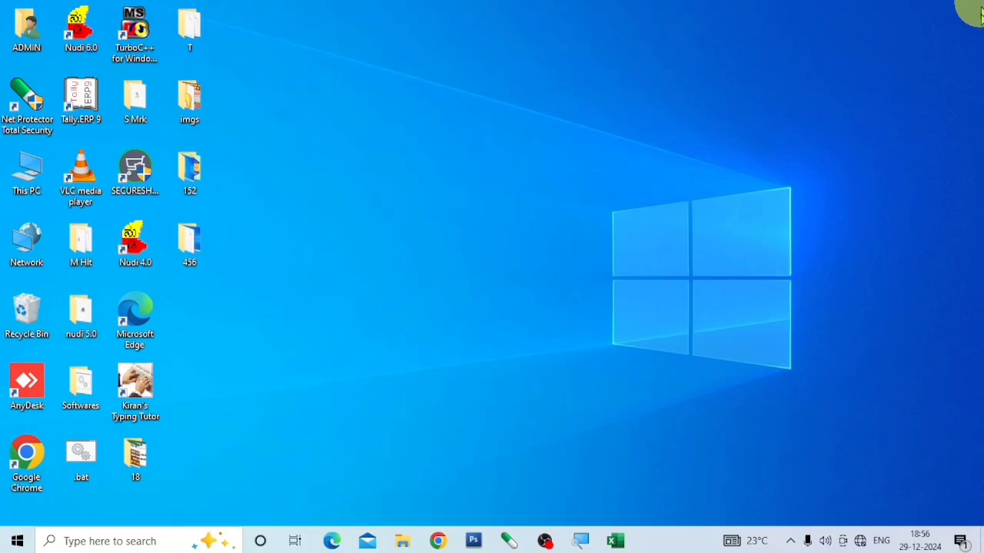
# Switch to the Consolidate workbook in Excel and examine the student names and fees on the June, July, August and September sheets.
pyautogui.click(621, 545)
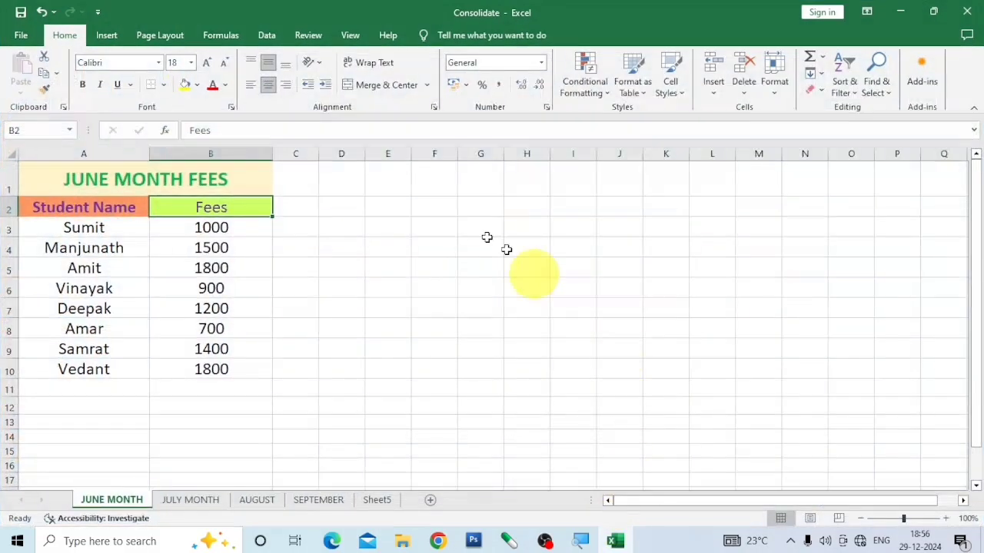
pyautogui.click(186, 180)
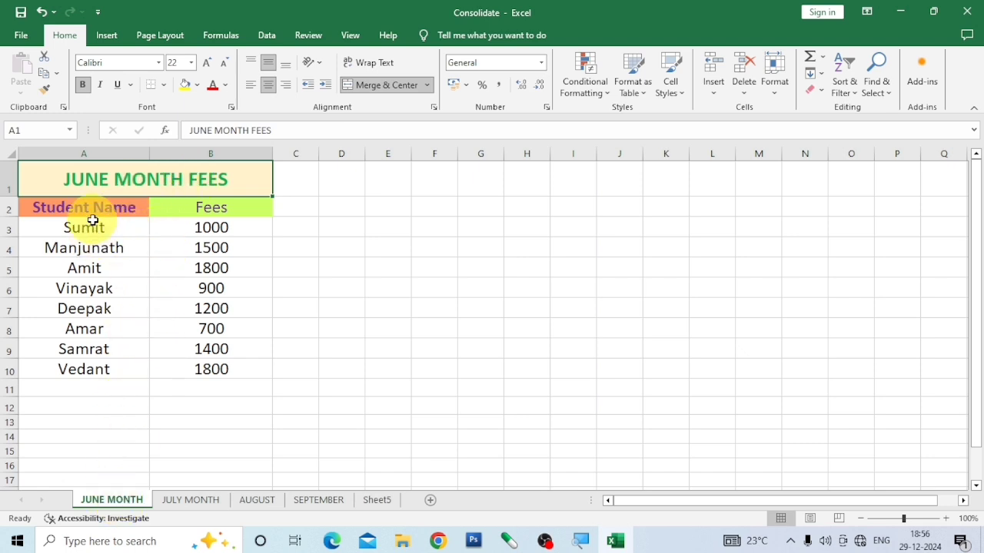
pyautogui.moveTo(85, 213); pyautogui.dragTo(87, 369)
pyautogui.moveTo(230, 208); pyautogui.dragTo(217, 369)
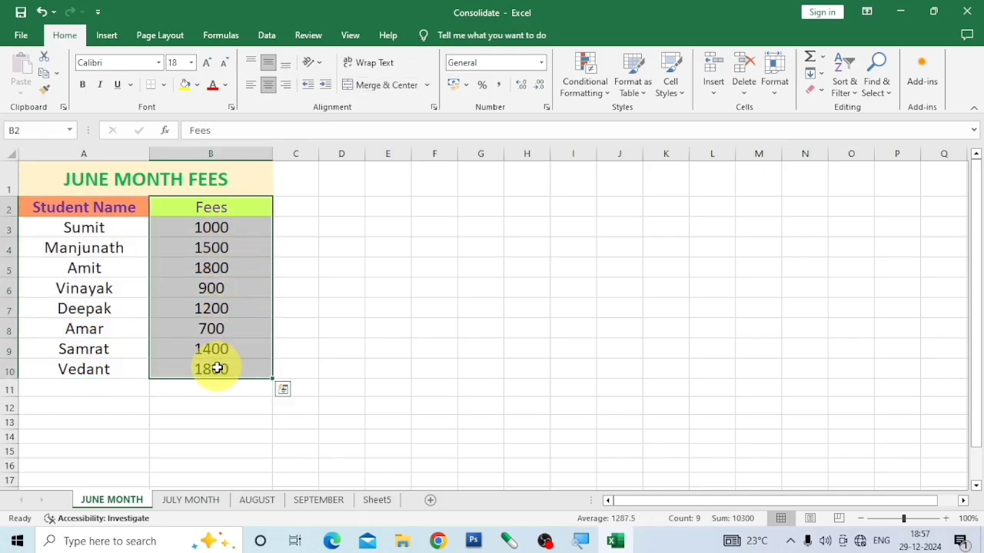
pyautogui.click(92, 227)
pyautogui.click(198, 501)
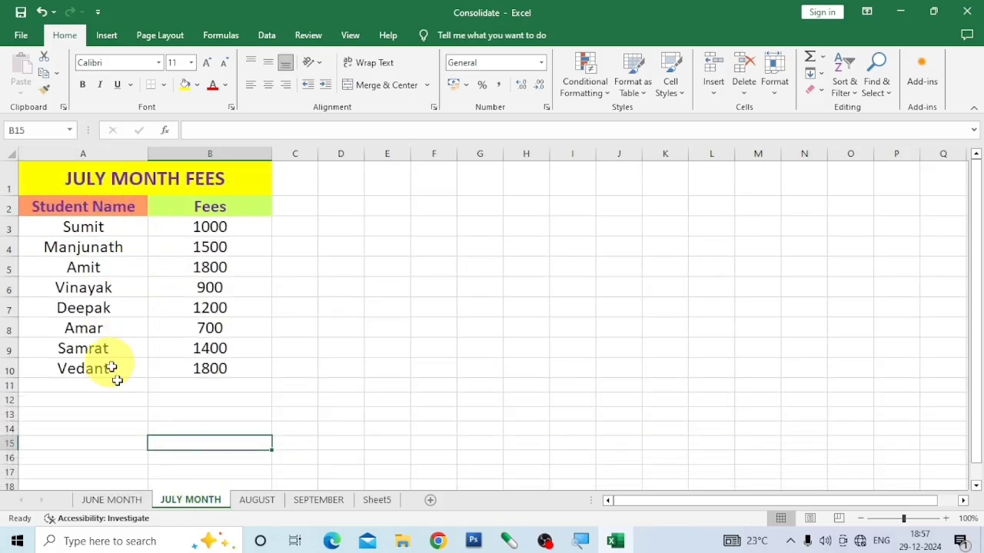
pyautogui.click(255, 502)
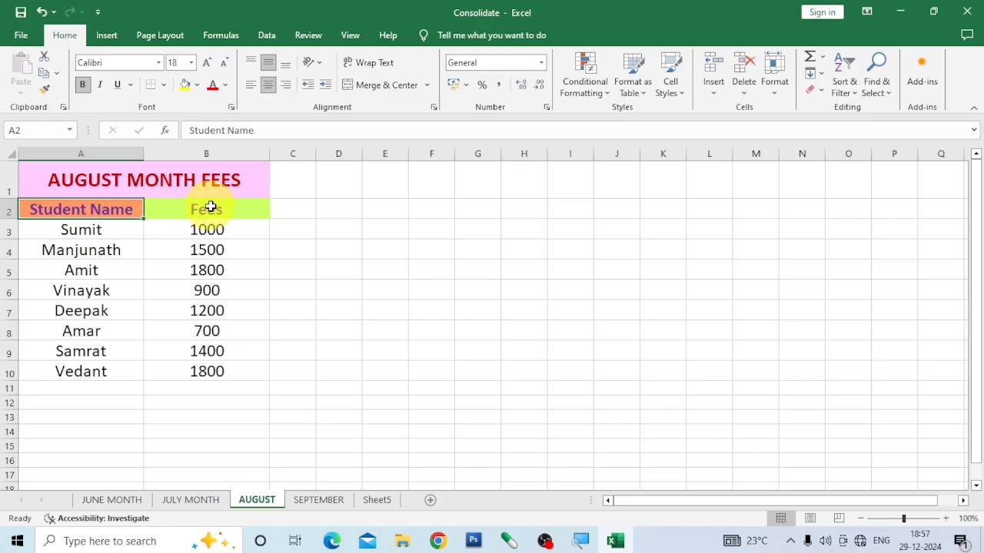
pyautogui.click(318, 500)
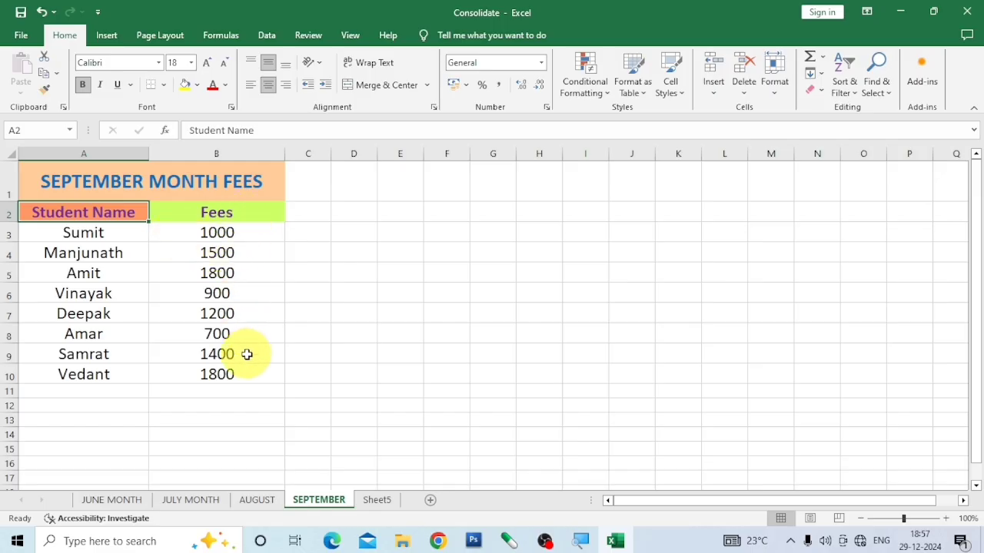
# Look at Sheet5 and compare the layout of the four monthly fee tables once more.
pyautogui.click(124, 501)
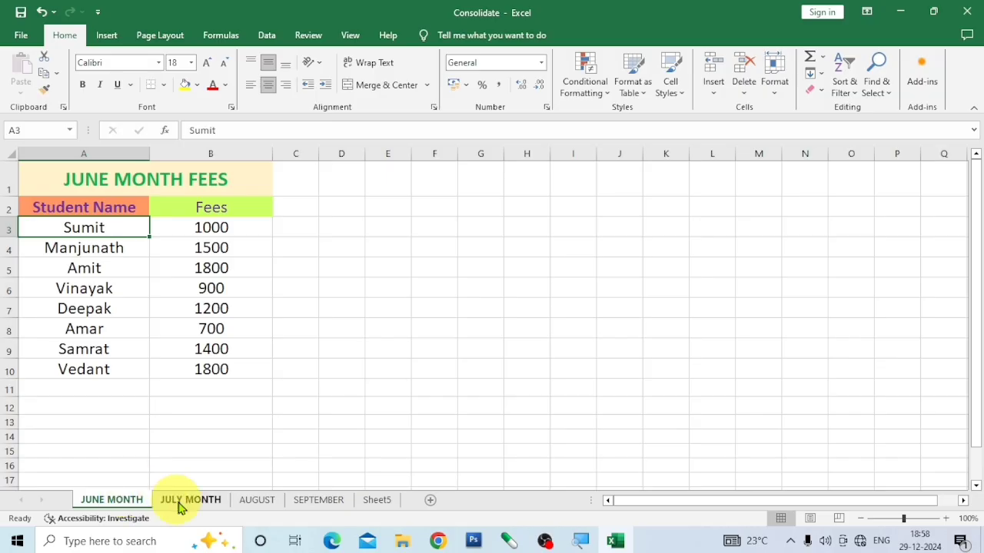
pyautogui.click(381, 501)
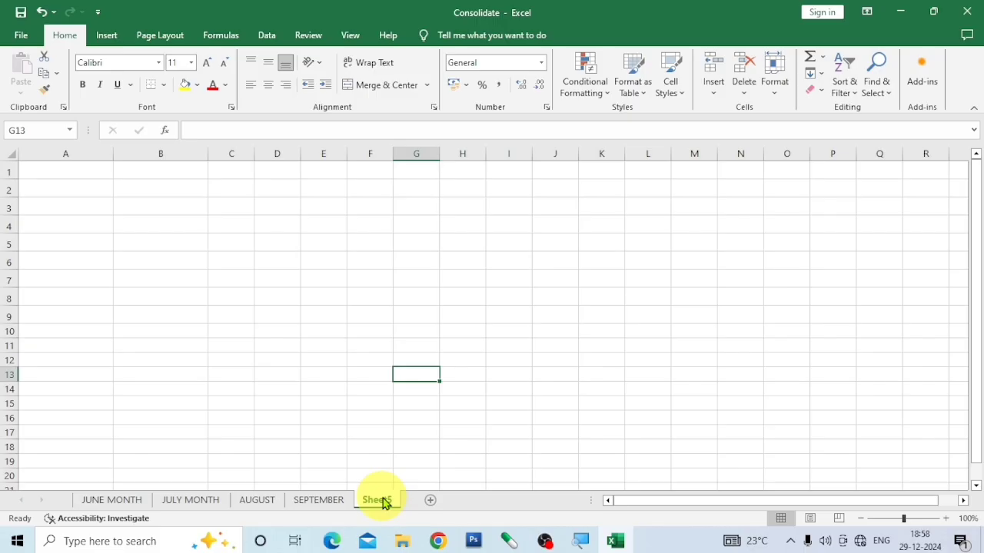
pyautogui.click(113, 501)
pyautogui.click(178, 507)
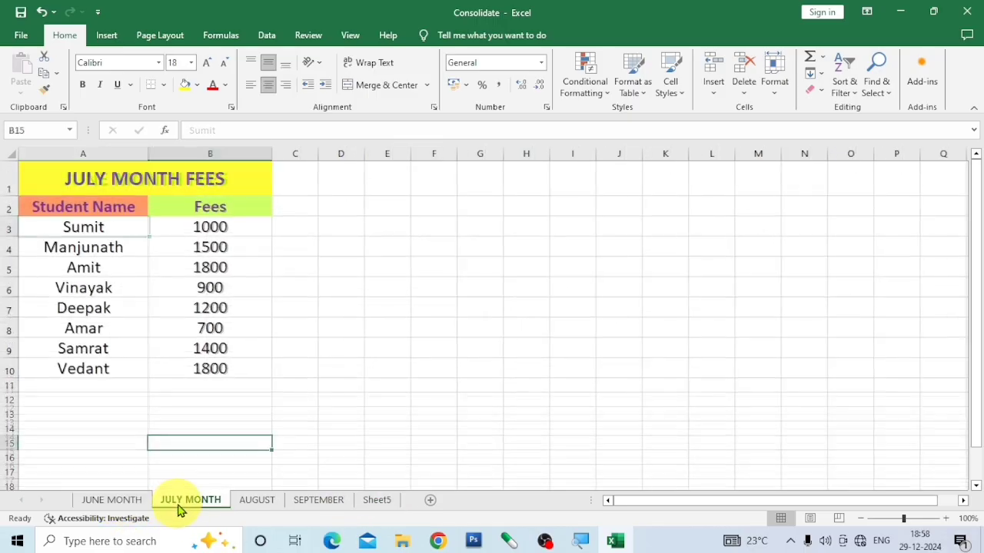
pyautogui.click(251, 503)
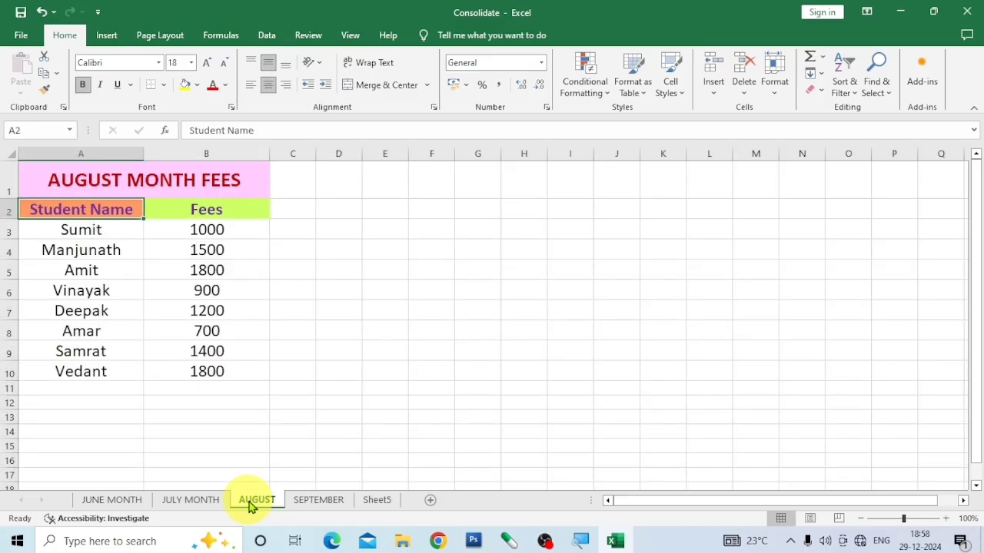
pyautogui.click(311, 505)
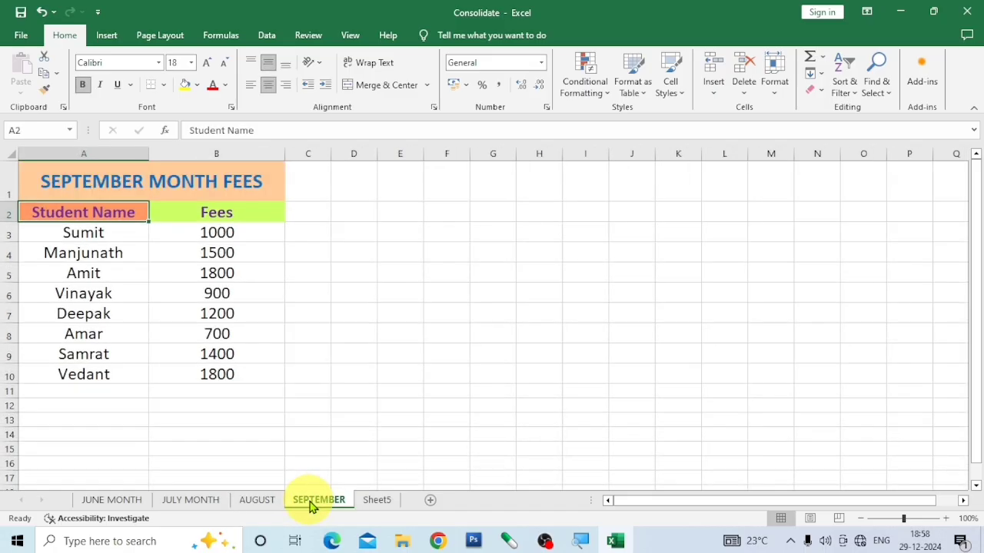
# Start the Consolidate command at cell A1 of Sheet5 with Sum as the function.
pyautogui.click(376, 502)
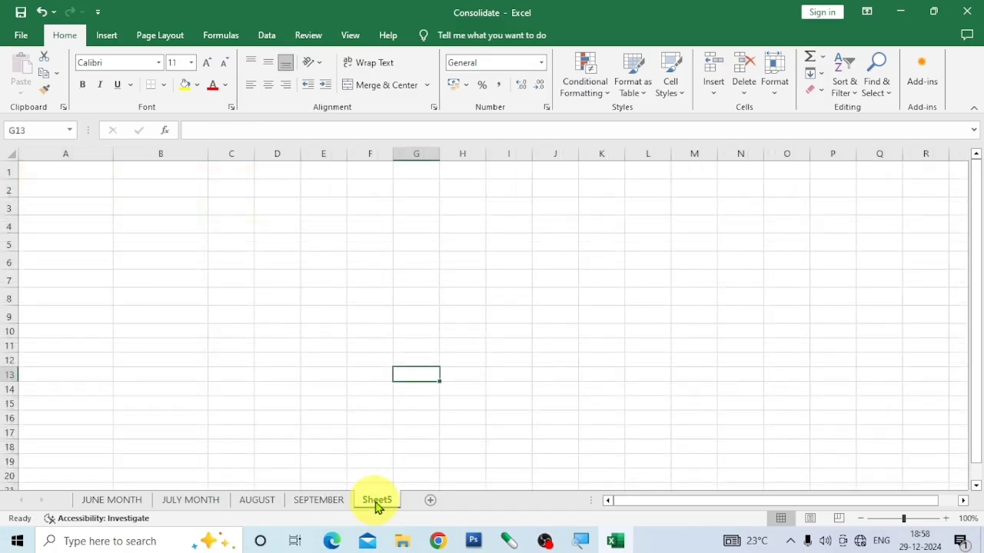
pyautogui.click(67, 173)
pyautogui.click(267, 36)
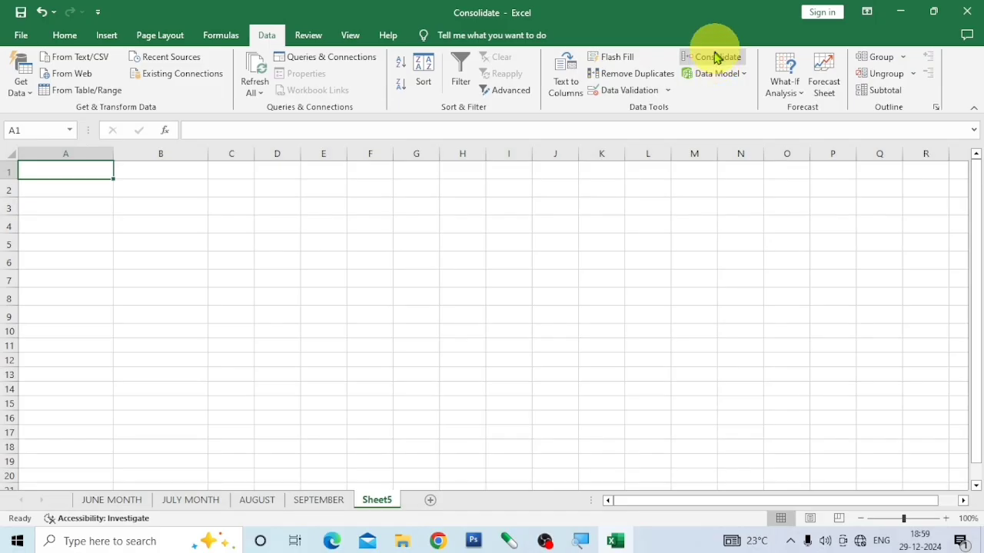
pyautogui.click(716, 61)
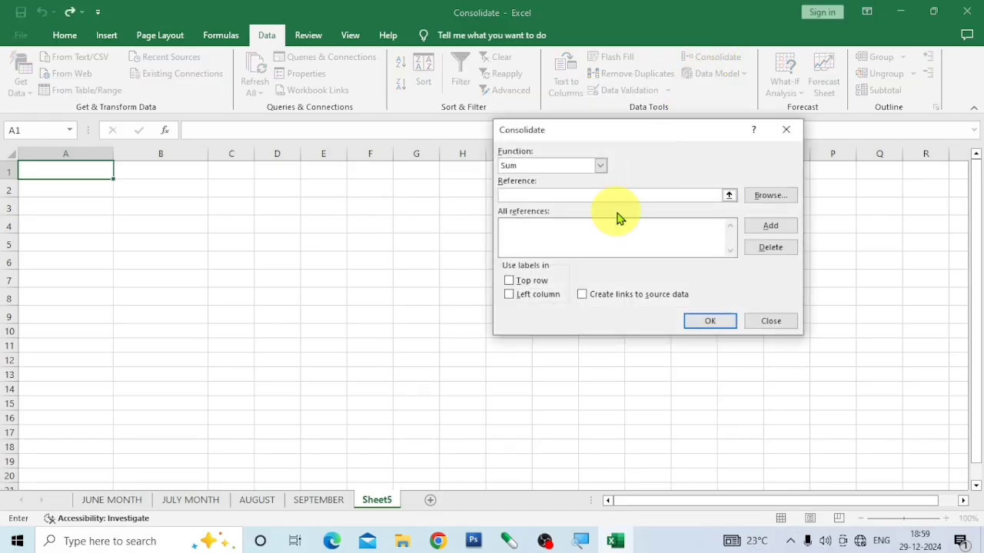
pyautogui.click(601, 165)
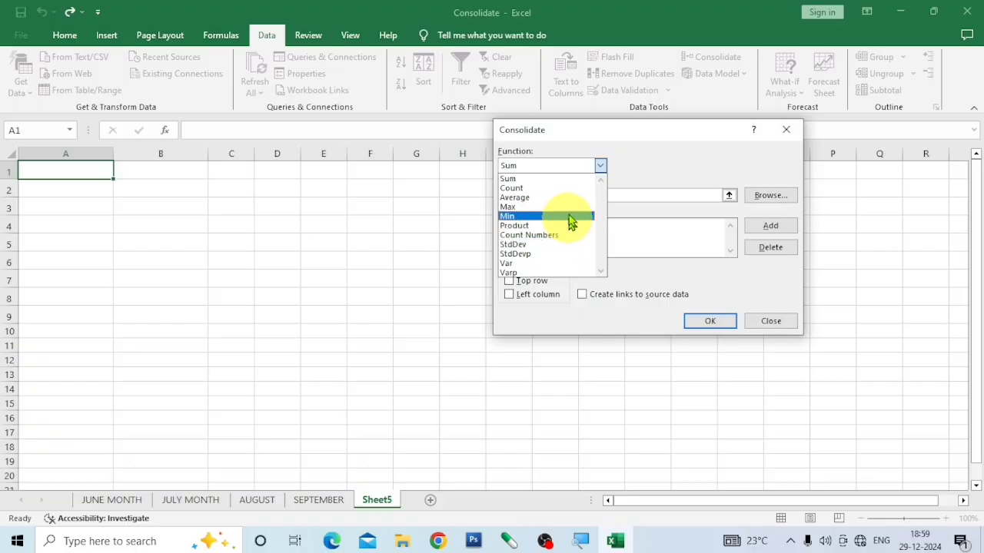
pyautogui.click(515, 179)
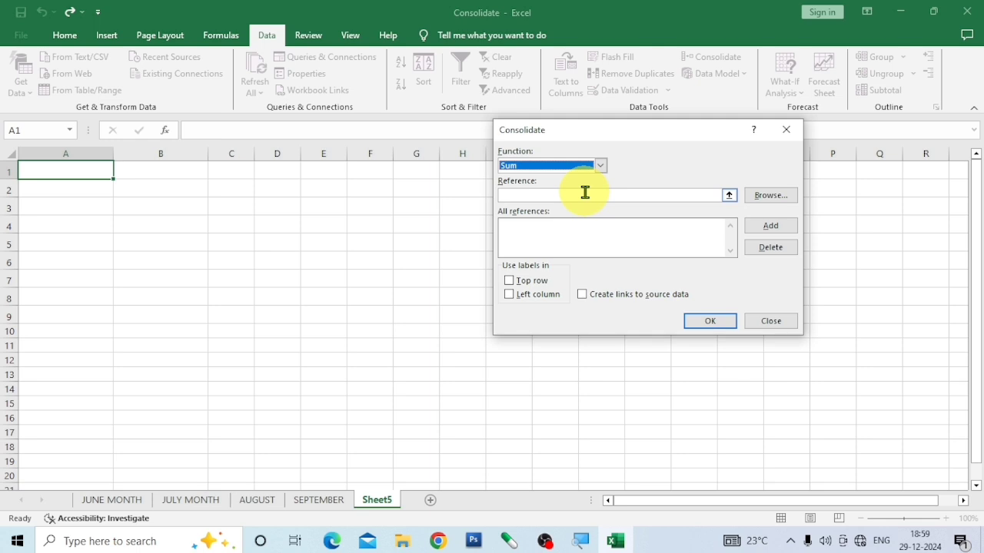
pyautogui.click(533, 170)
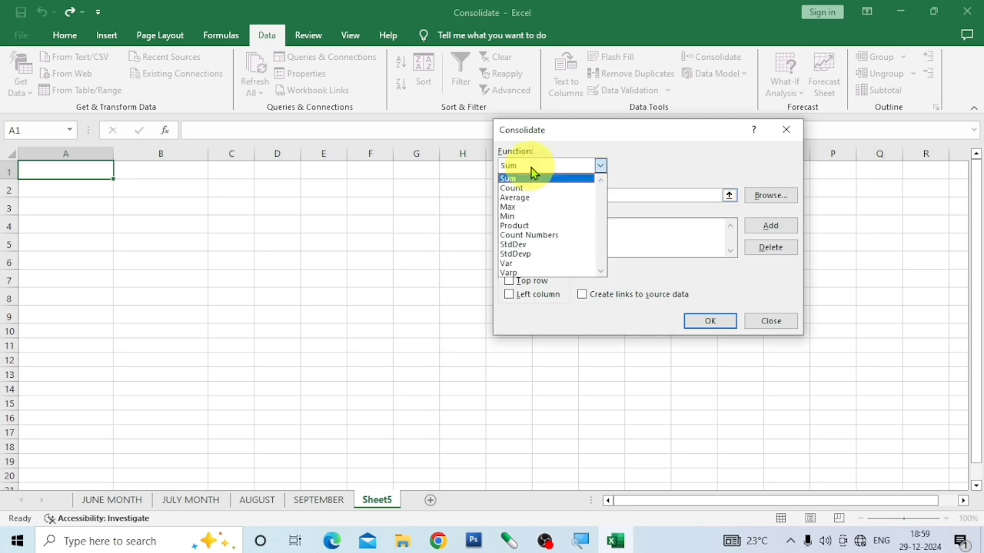
pyautogui.click(510, 178)
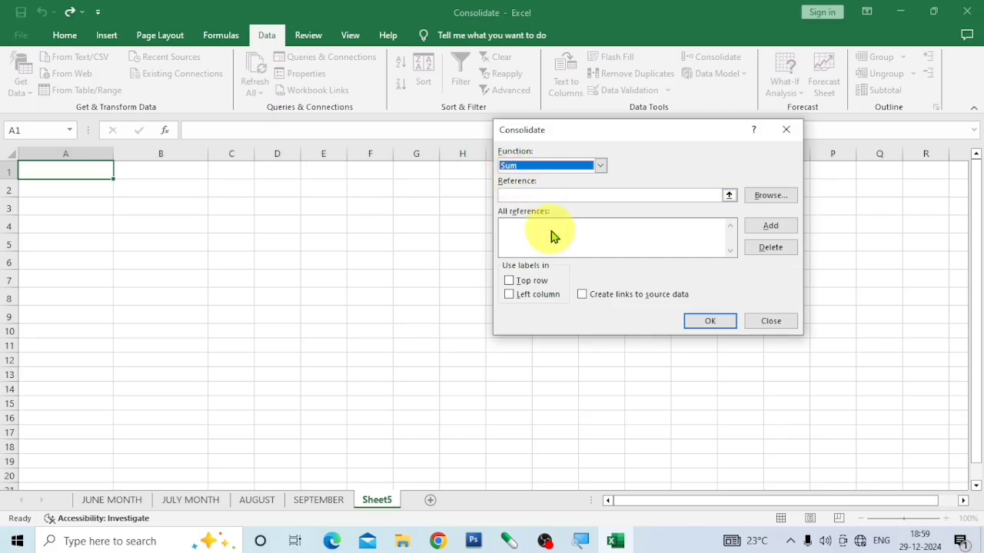
# Add the range A2:B10 of the JUNE MONTH sheet to the consolidation references.
pyautogui.click(517, 194)
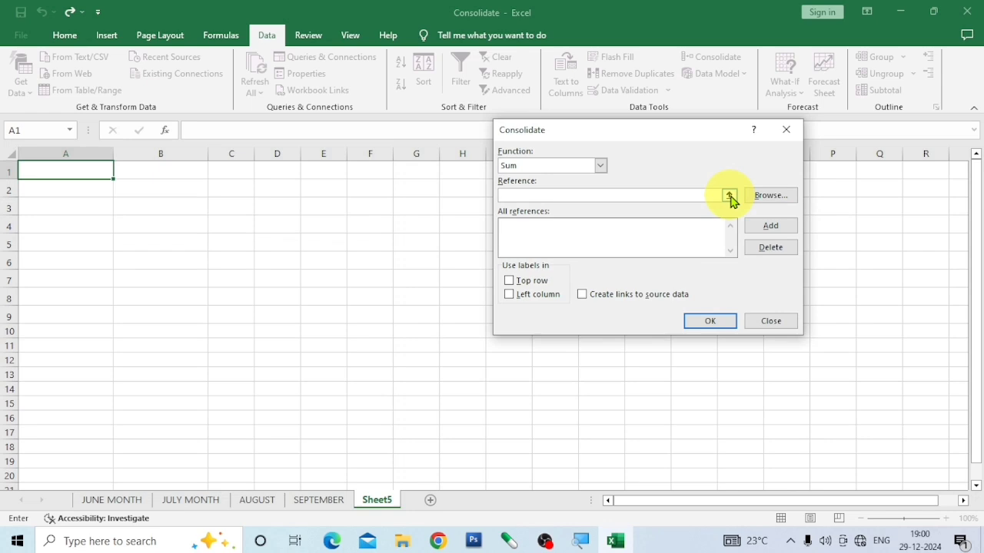
pyautogui.click(730, 197)
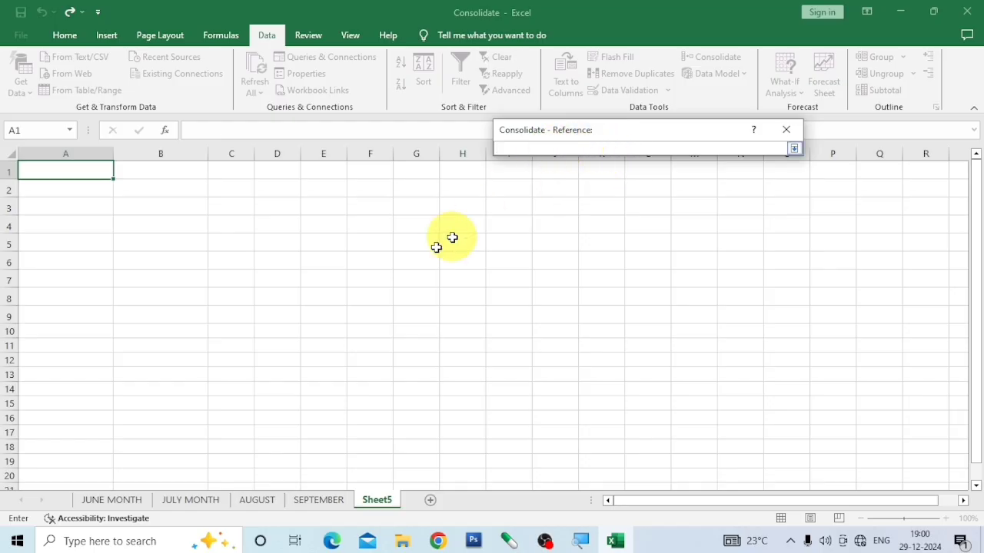
pyautogui.click(119, 504)
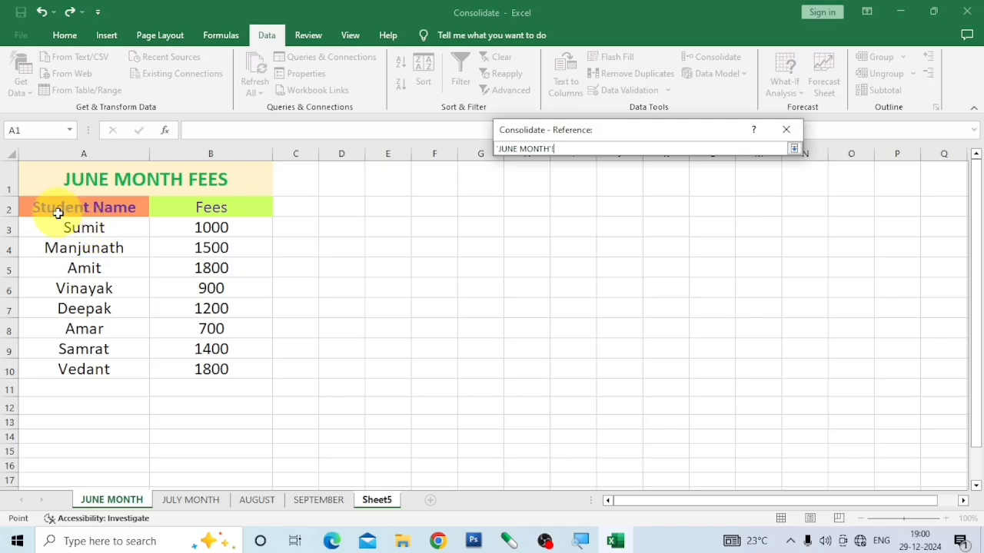
pyautogui.moveTo(56, 205); pyautogui.dragTo(254, 368)
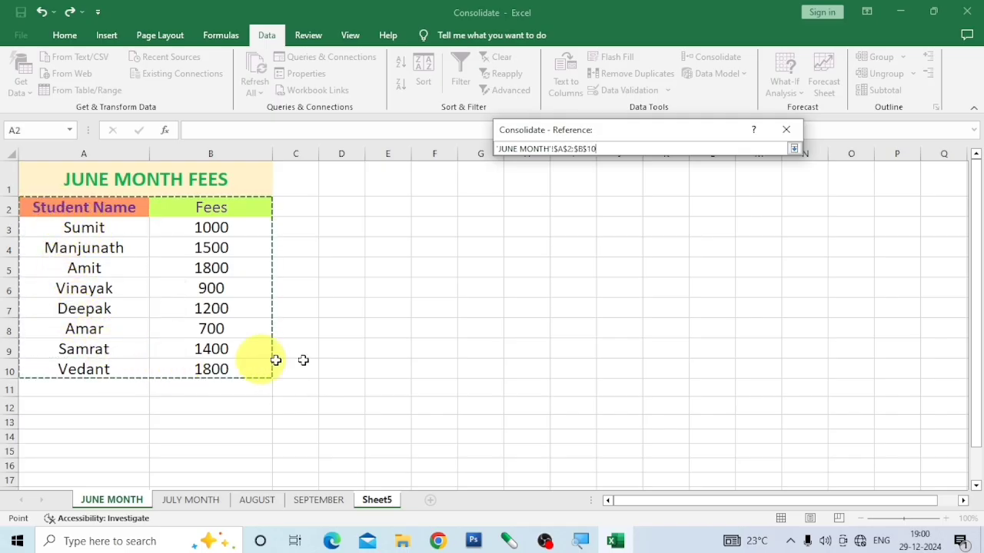
pyautogui.click(793, 149)
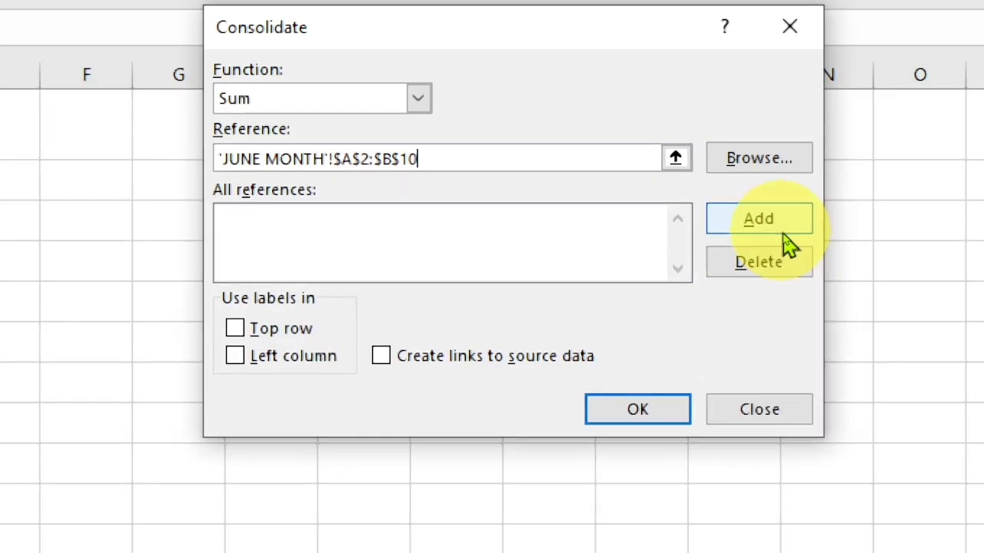
pyautogui.click(738, 224)
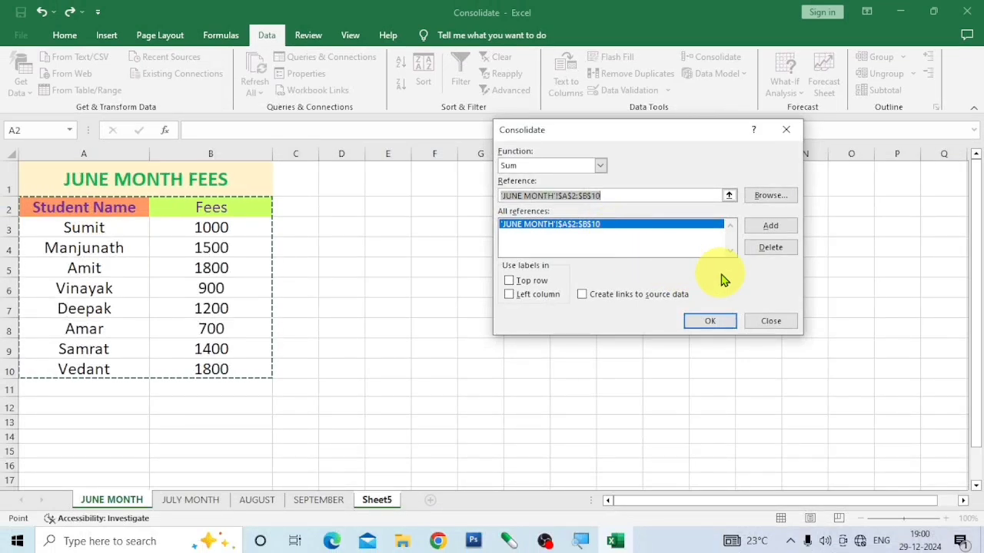
# Add the range A2:B10 of the JULY MONTH, AUGUST and SEPTEMBER sheets to the consolidation references.
pyautogui.click(188, 506)
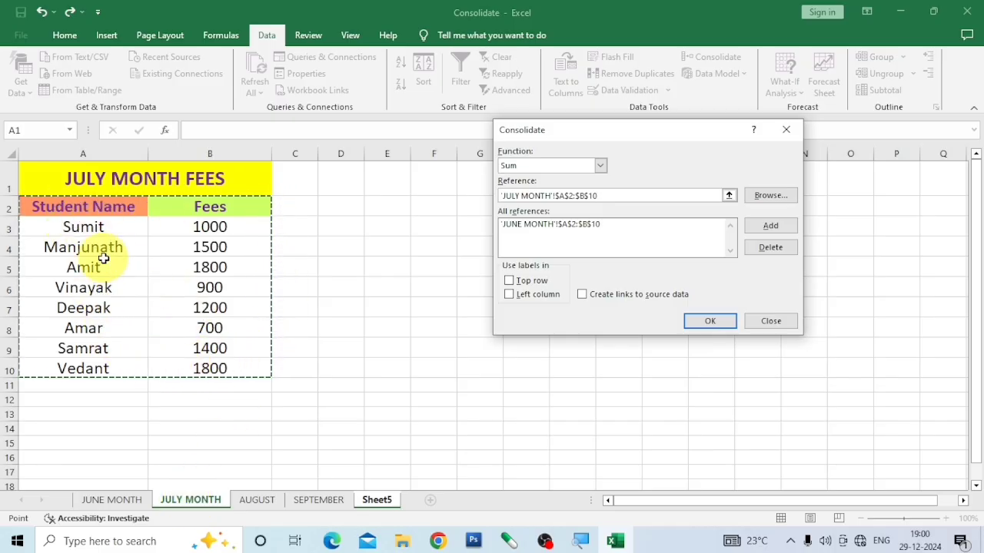
pyautogui.click(771, 228)
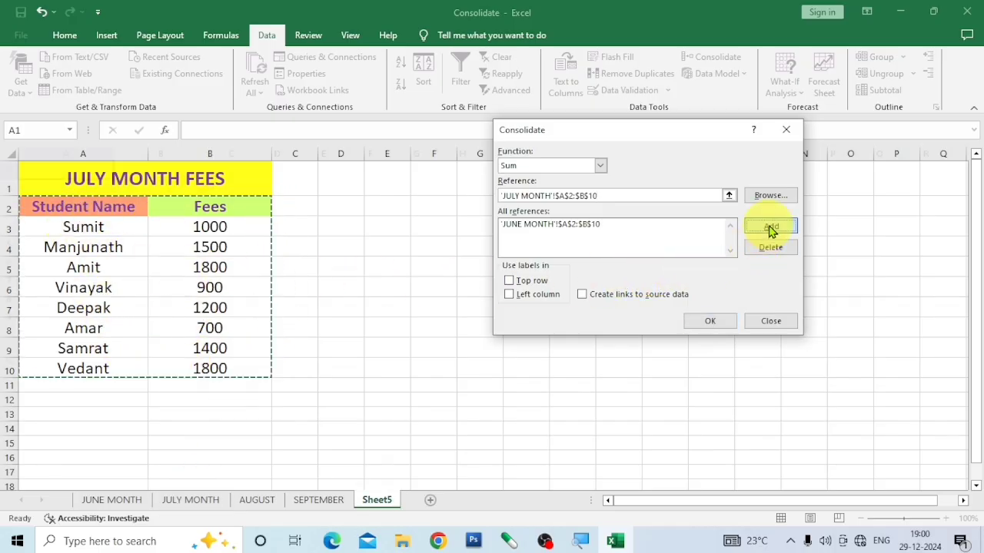
pyautogui.click(260, 503)
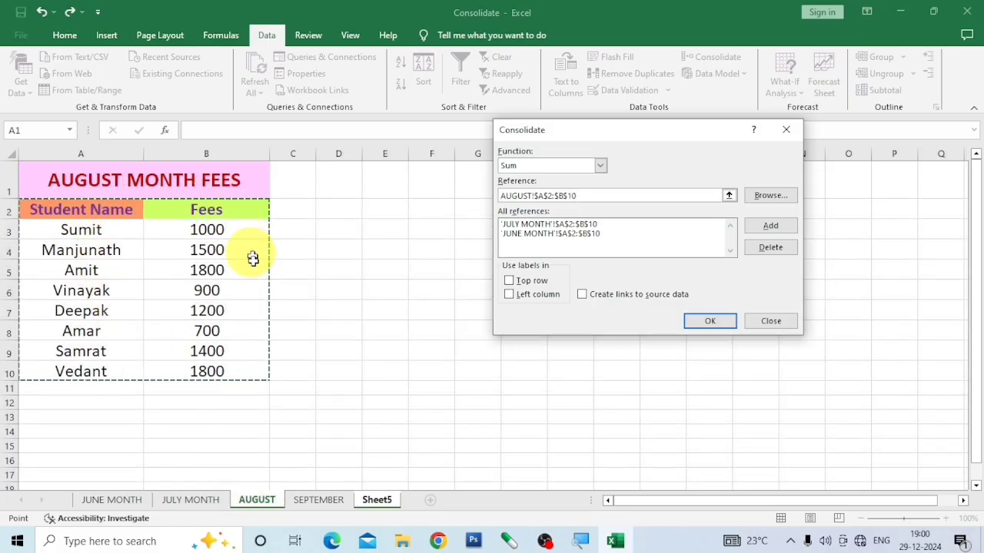
pyautogui.click(771, 226)
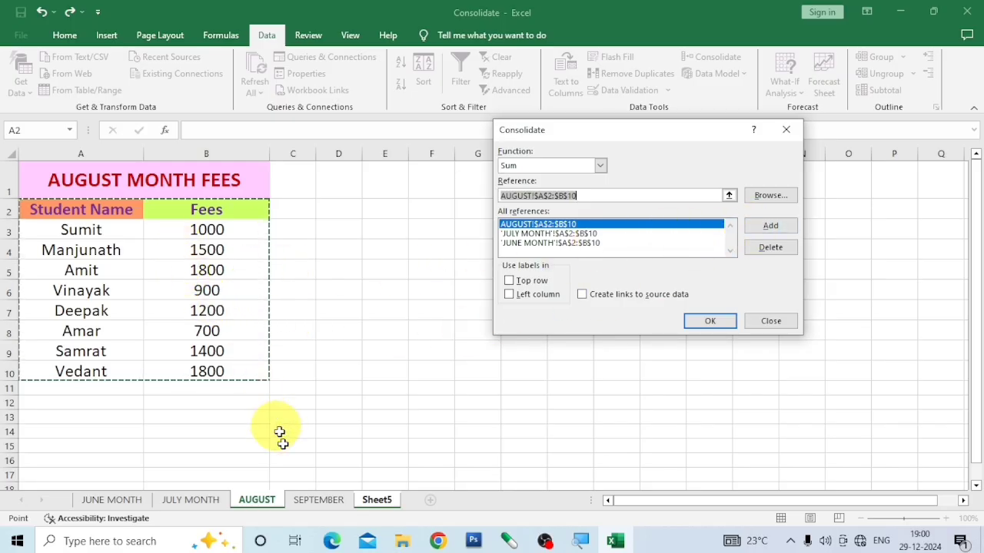
pyautogui.click(316, 501)
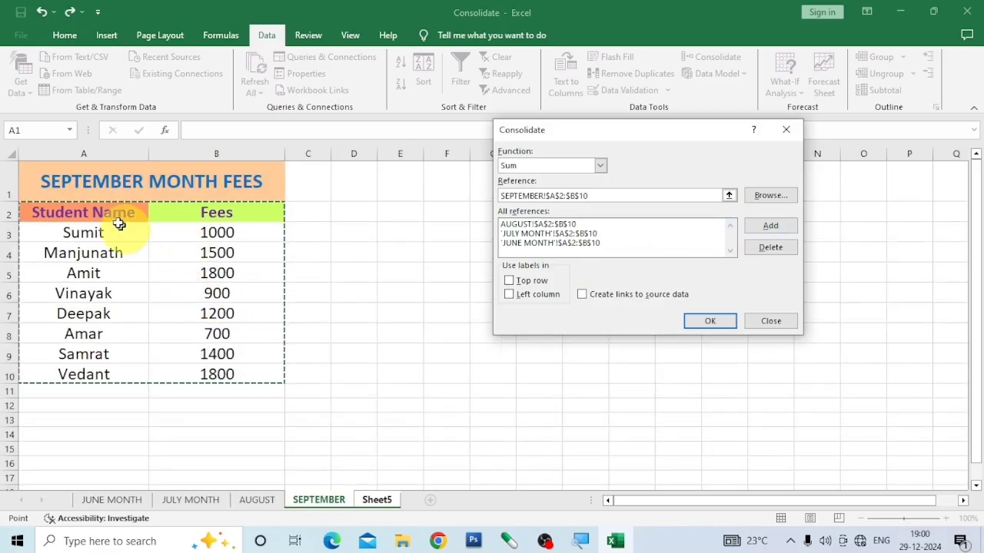
pyautogui.click(770, 226)
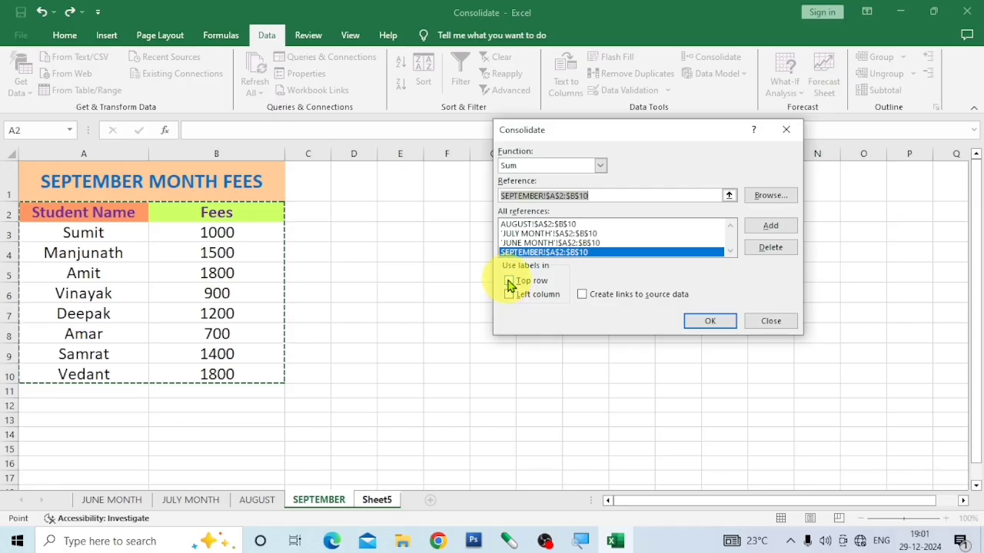
# Use labels from both the top row and the left column, and run the consolidation into Sheet5.
pyautogui.hotkey('ctrl', 'pagedown')
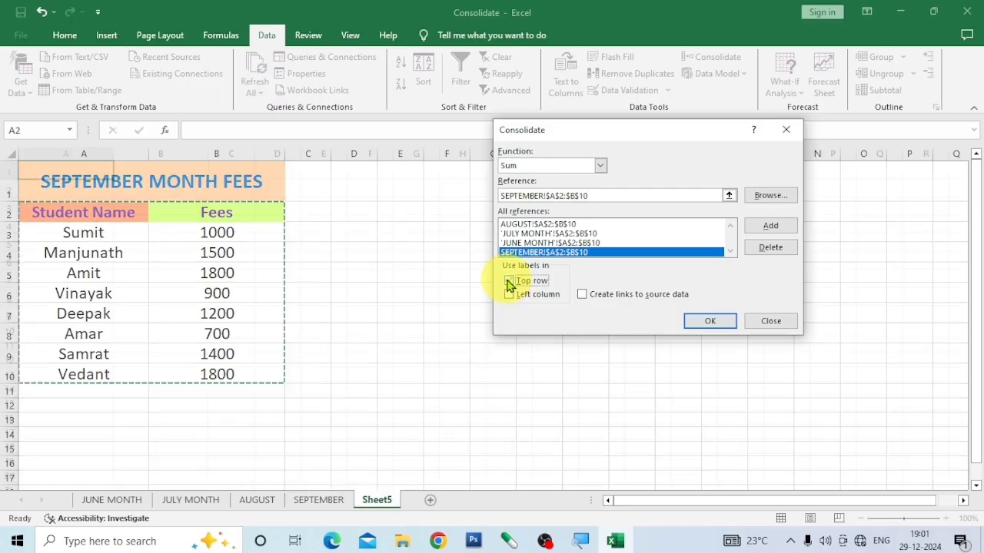
pyautogui.click(508, 281)
pyautogui.click(510, 296)
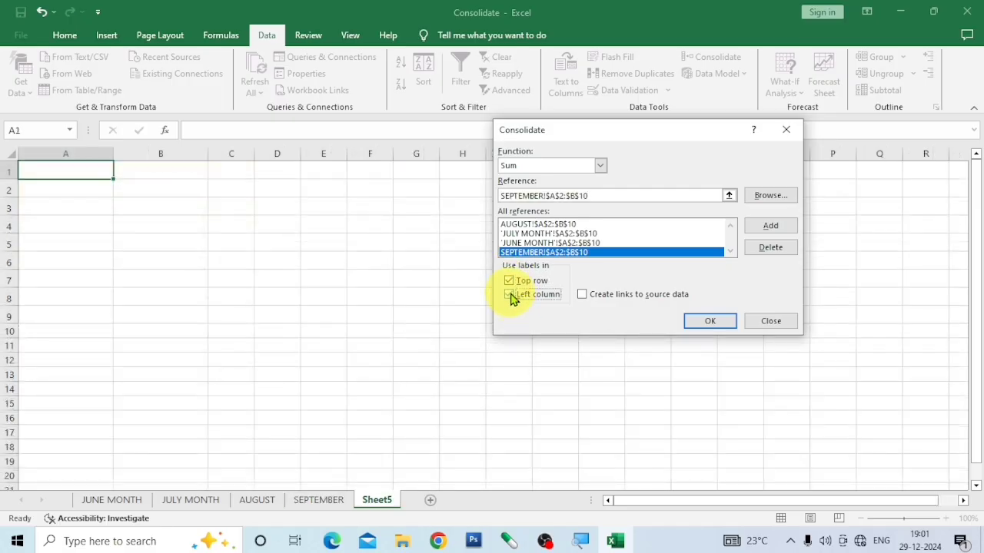
pyautogui.click(710, 322)
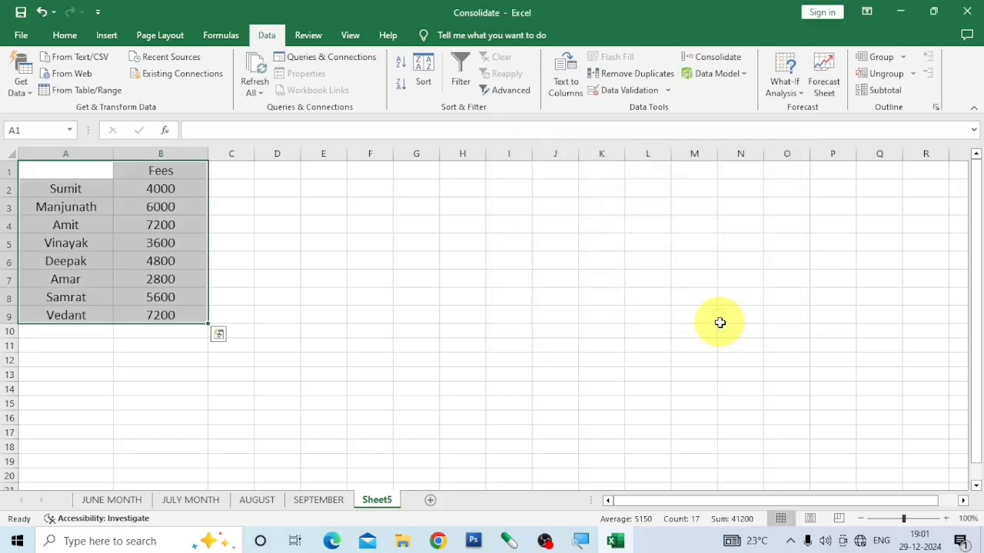
# Examine the consolidated table in Sheet5, checking the first student's name and total fees.
pyautogui.click(194, 276)
pyautogui.click(103, 198)
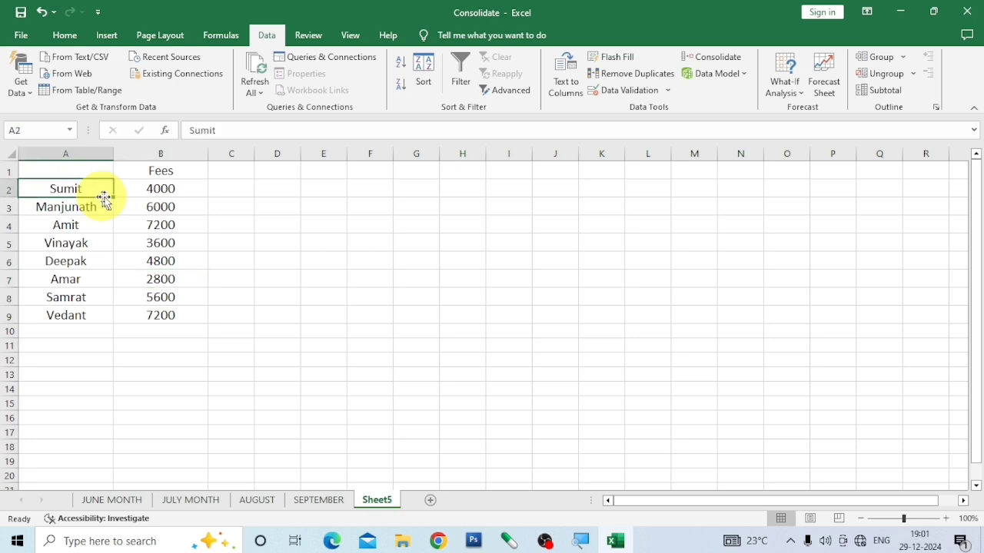
pyautogui.click(158, 192)
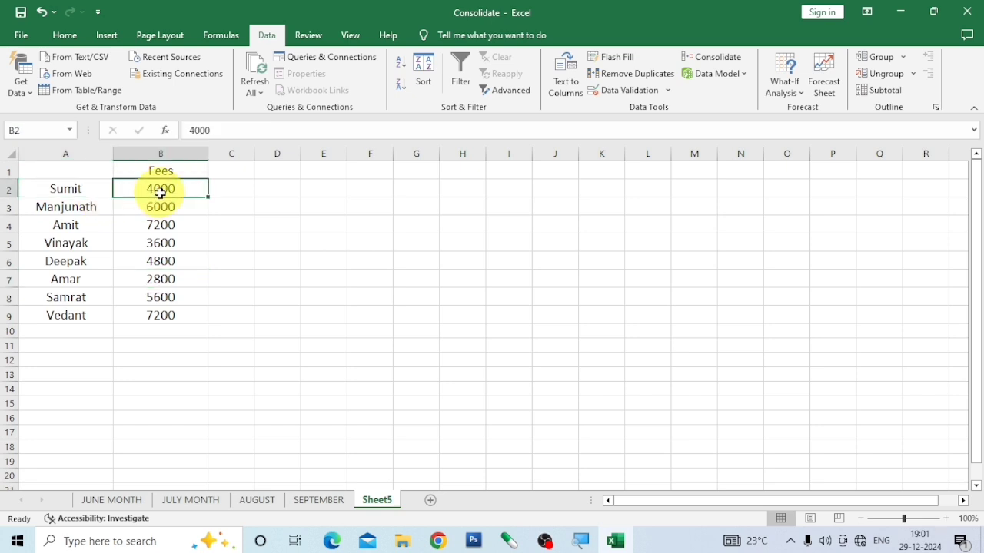
# Compare the first student's total in Sheet5 with that student's fees on the JUNE MONTH, JULY MONTH, AUGUST and SEPTEMBER sheets.
pyautogui.click(100, 190)
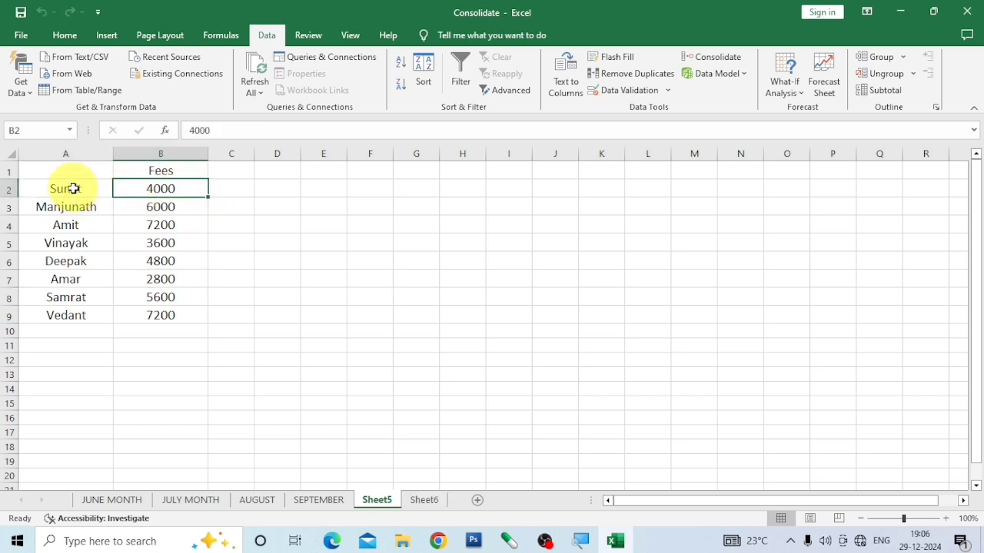
pyautogui.click(164, 208)
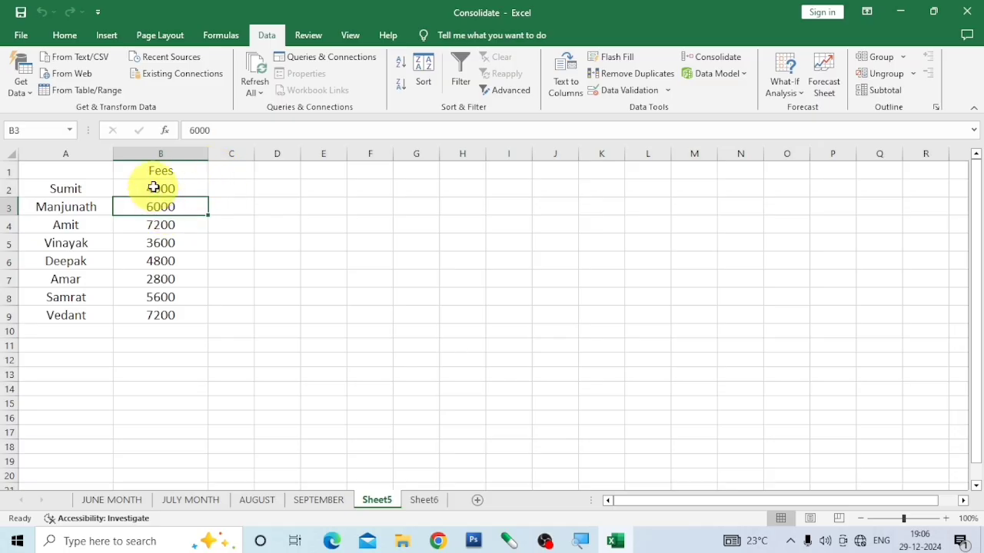
pyautogui.click(154, 188)
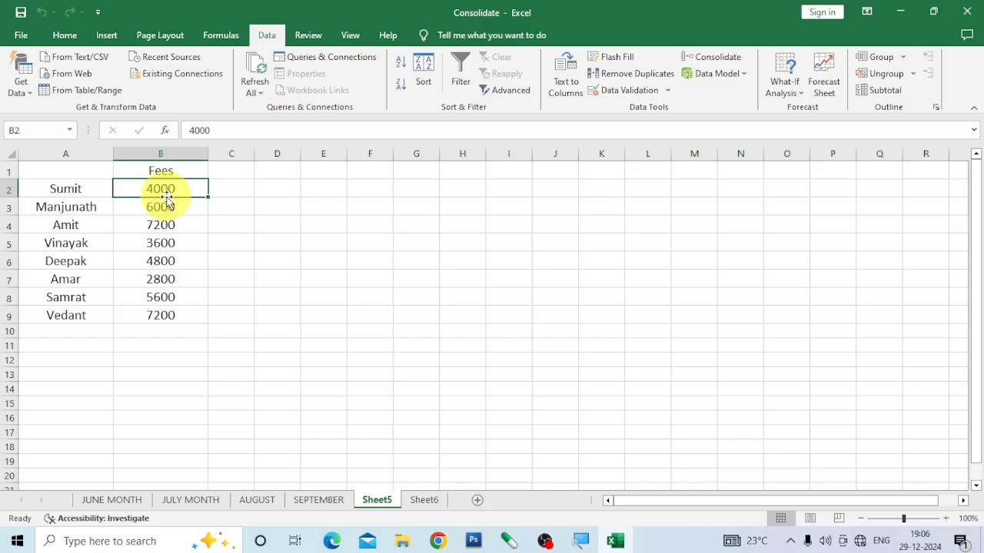
pyautogui.click(115, 500)
pyautogui.click(215, 228)
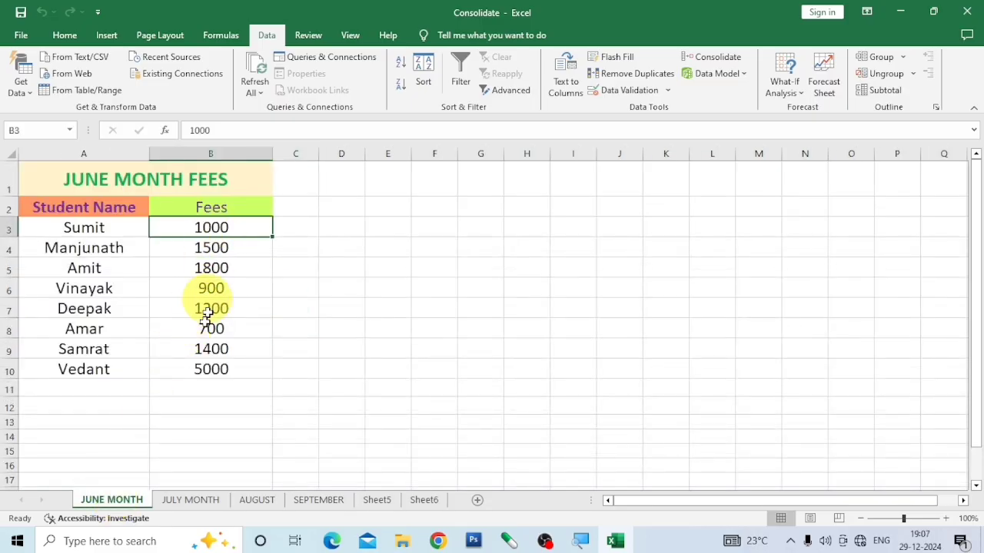
pyautogui.click(194, 501)
pyautogui.click(217, 228)
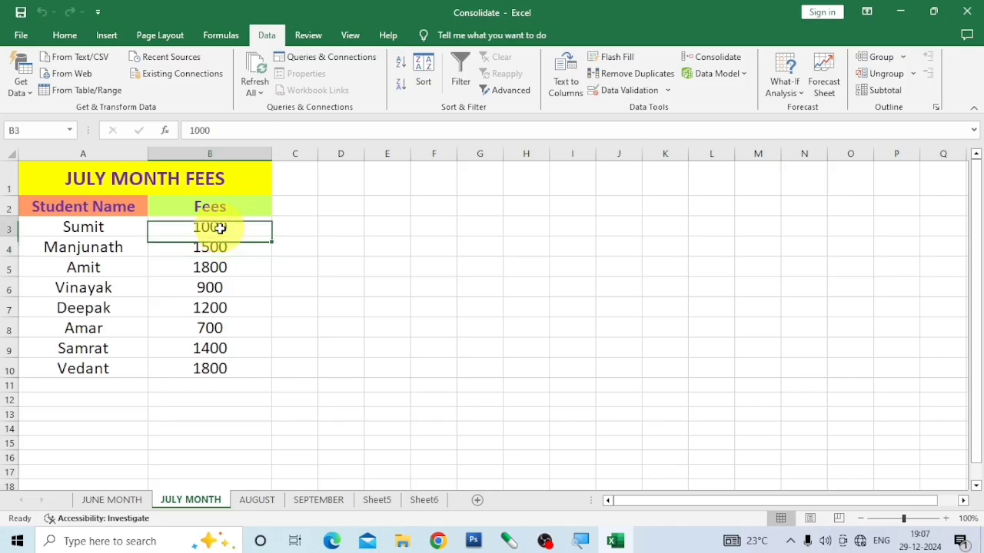
pyautogui.click(258, 498)
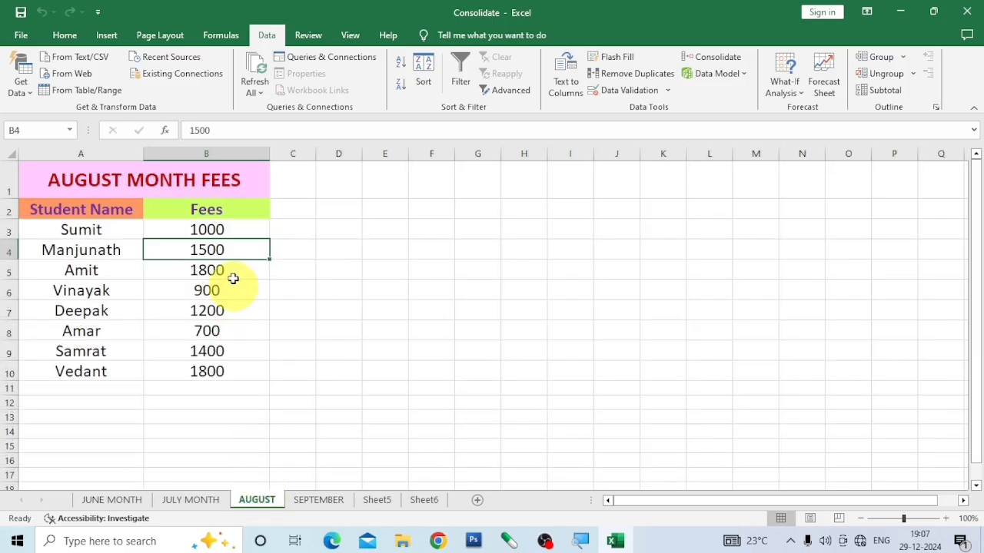
pyautogui.click(219, 230)
pyautogui.click(318, 501)
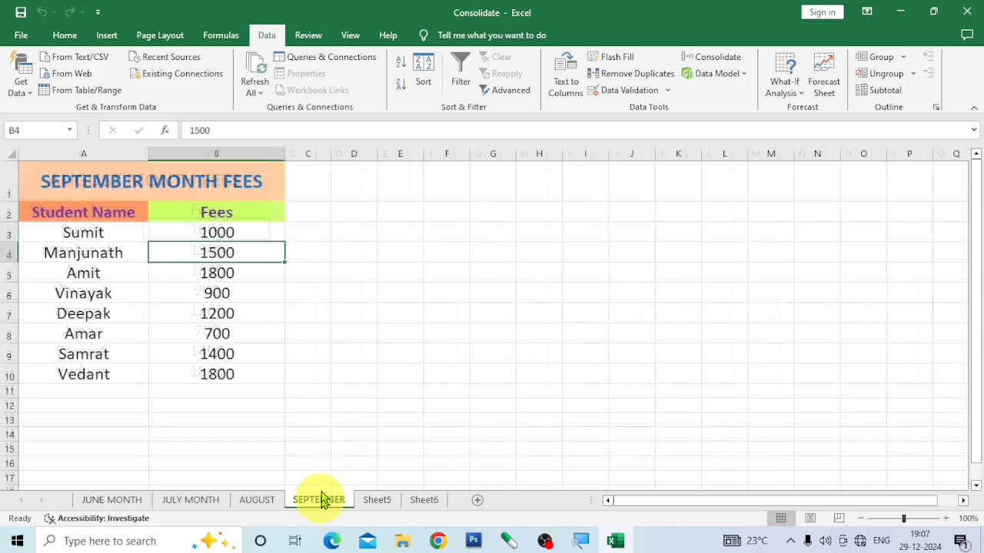
pyautogui.click(237, 234)
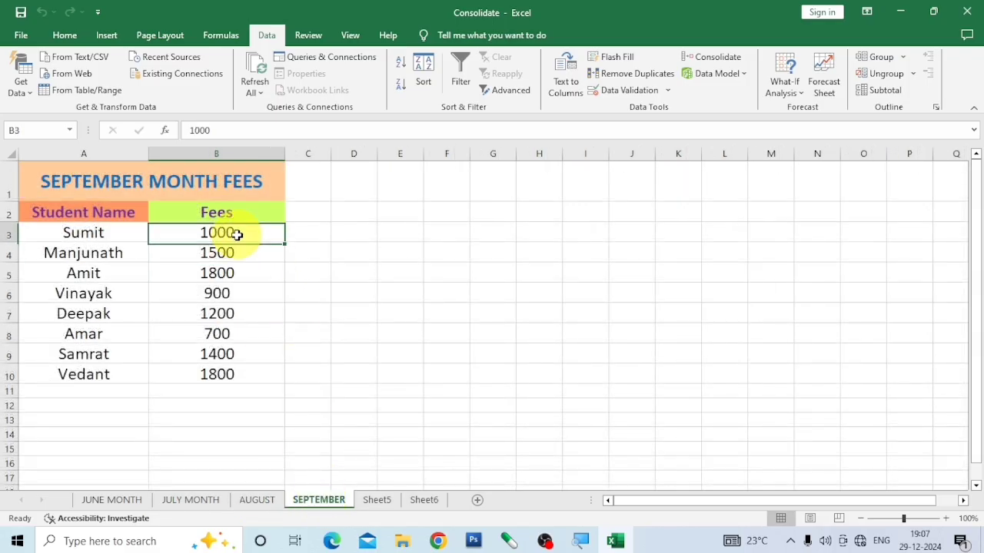
pyautogui.click(377, 499)
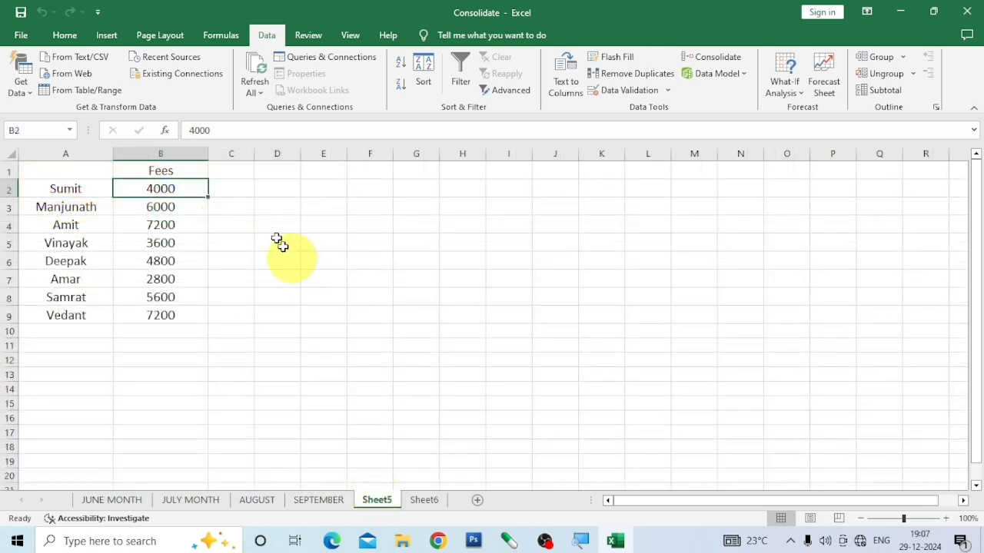
# Compare the second student's total in Sheet5 with that student's fees on each of the four monthly sheets.
pyautogui.click(167, 206)
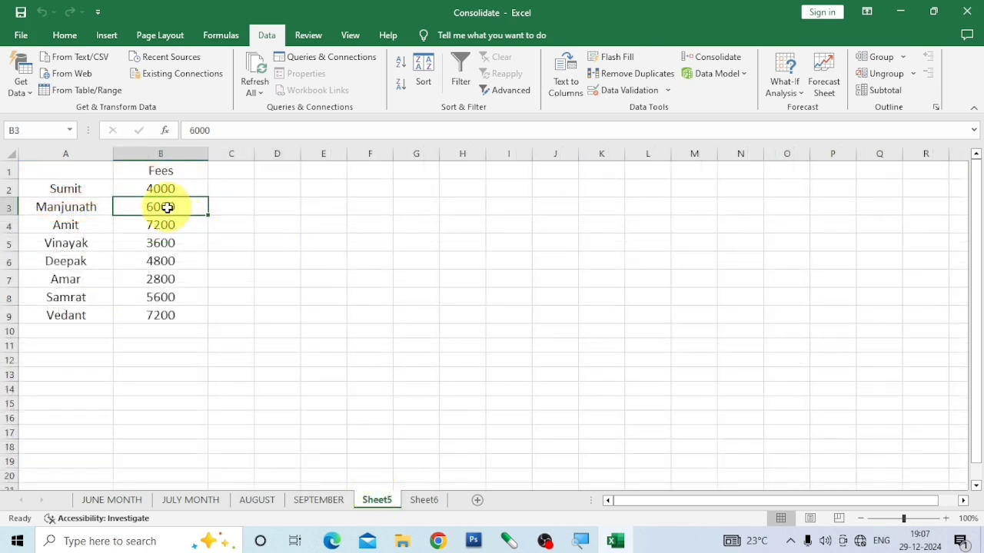
pyautogui.click(119, 503)
pyautogui.click(213, 249)
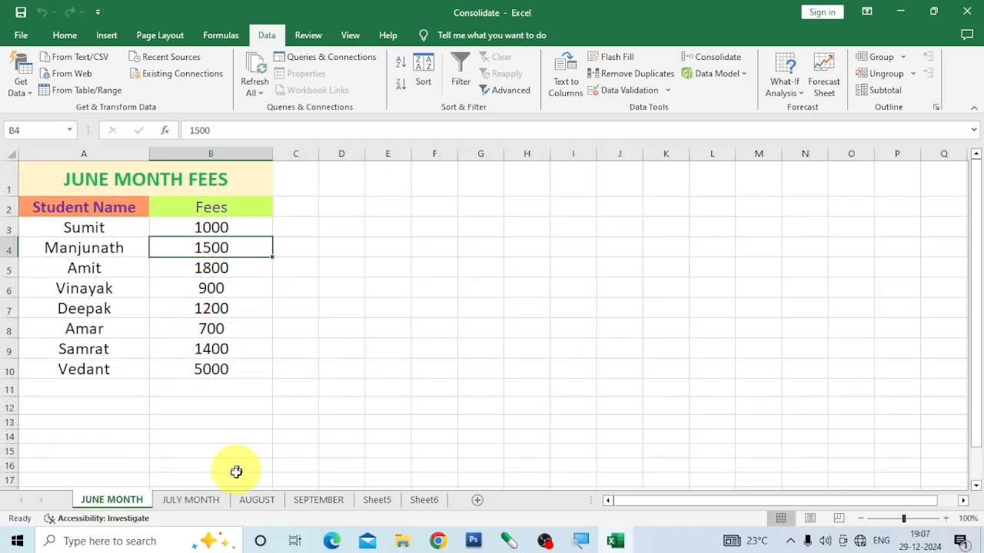
pyautogui.click(196, 500)
pyautogui.click(229, 248)
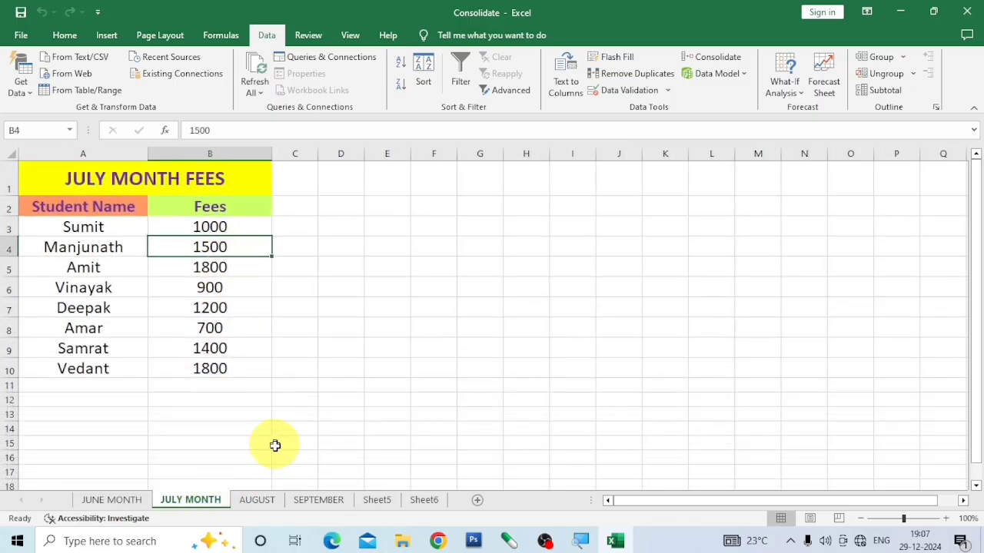
pyautogui.click(257, 500)
pyautogui.click(238, 251)
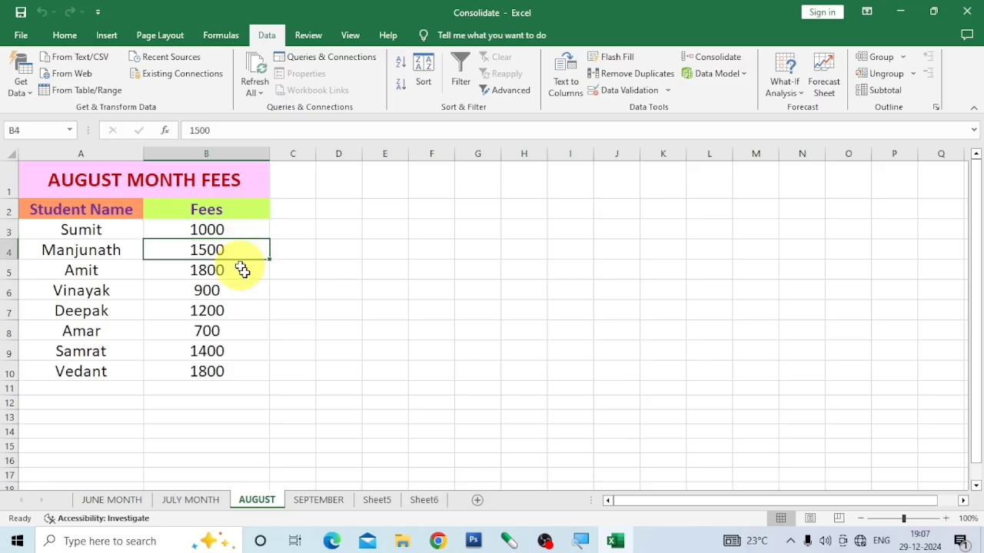
pyautogui.click(311, 500)
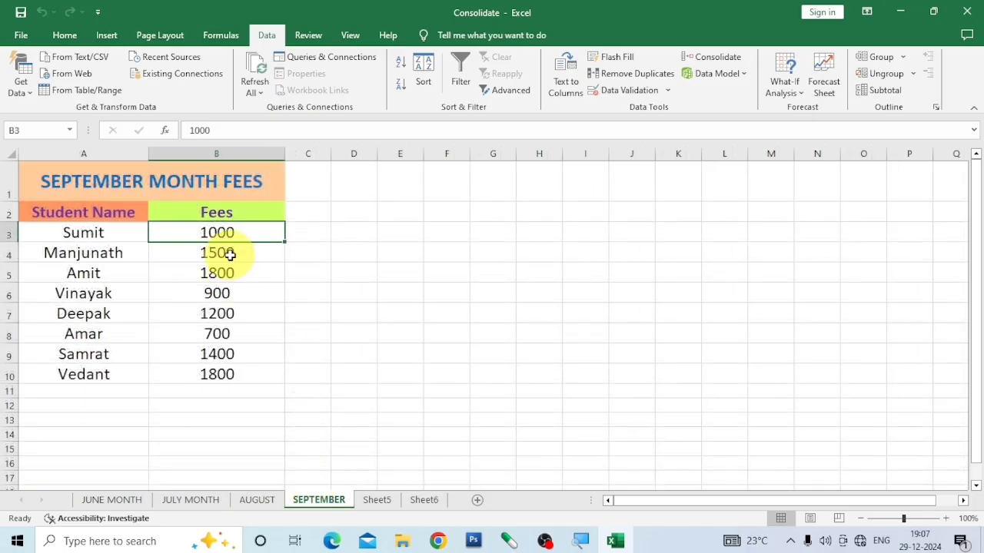
pyautogui.click(230, 255)
pyautogui.click(376, 500)
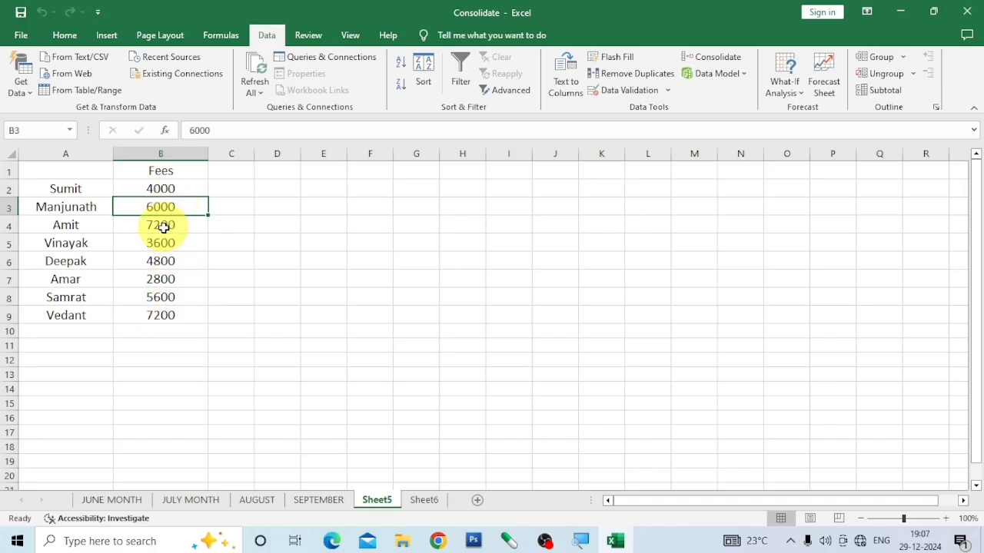
# Set the first student's fee on the JUNE MONTH sheet to 2000 and check that student's total in Sheet5.
pyautogui.click(119, 500)
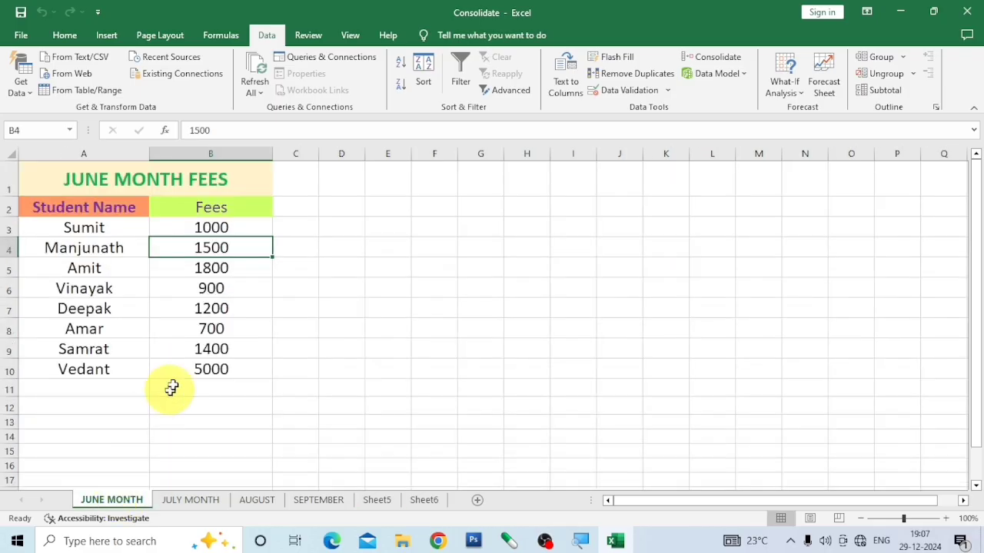
pyautogui.click(211, 227)
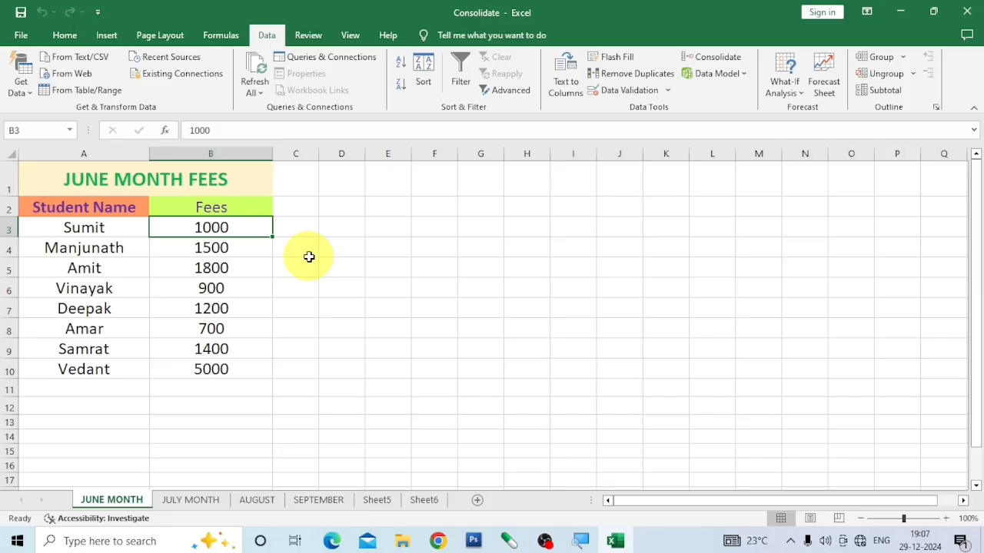
pyautogui.write('2000')
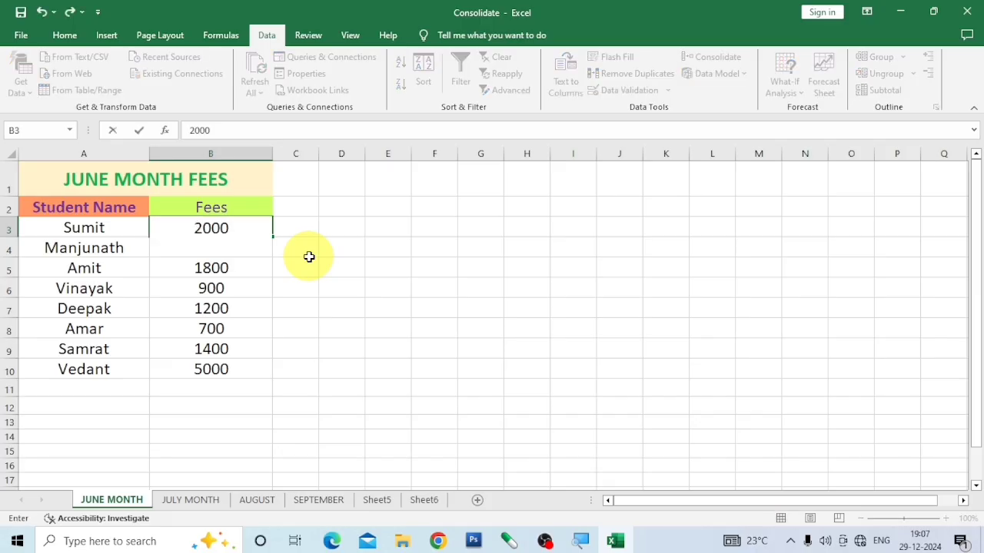
pyautogui.click(258, 323)
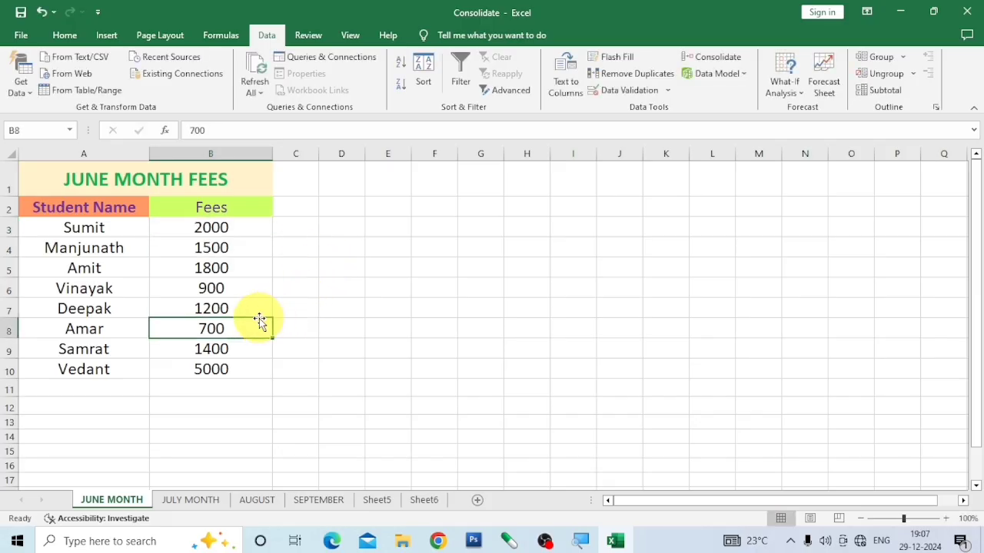
pyautogui.click(378, 500)
pyautogui.click(181, 189)
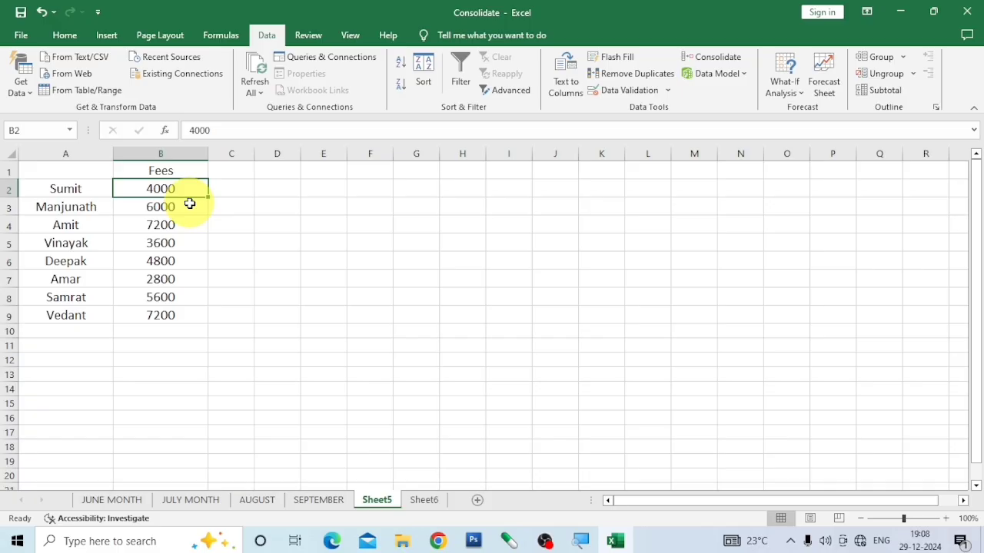
# Start a consolidation at cell A1 of Sheet6 and add the range A2:B10 of the JUNE MONTH sheet as a reference.
pyautogui.click(432, 505)
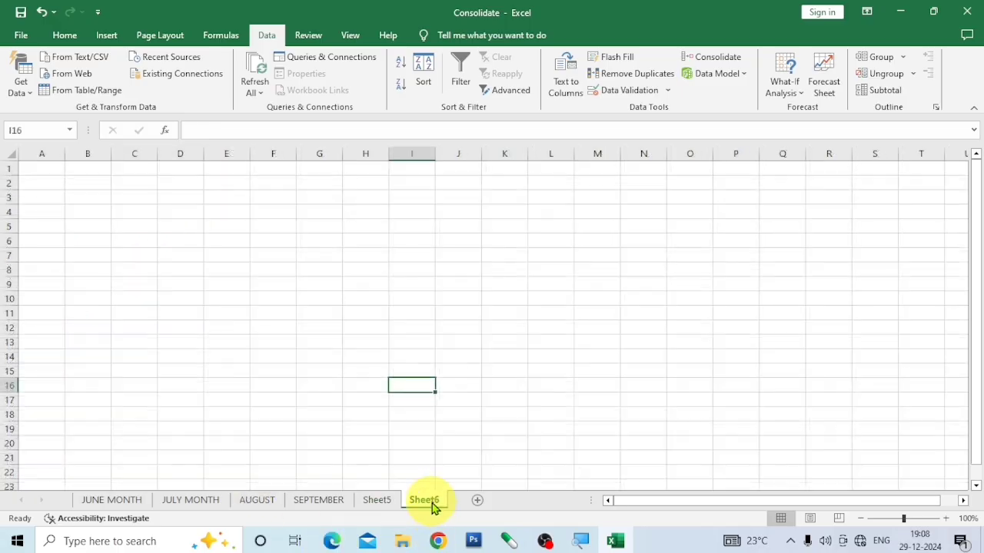
pyautogui.click(49, 170)
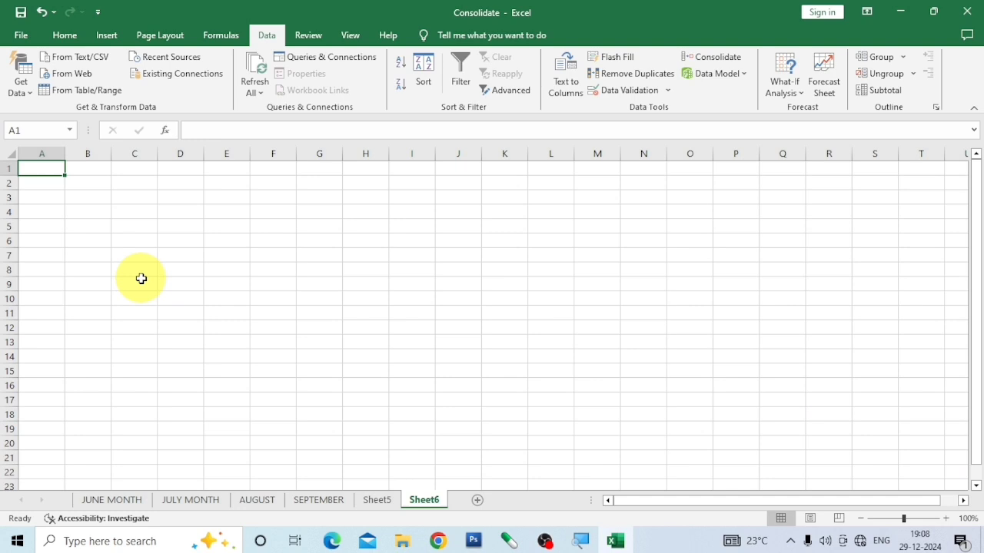
pyautogui.click(712, 61)
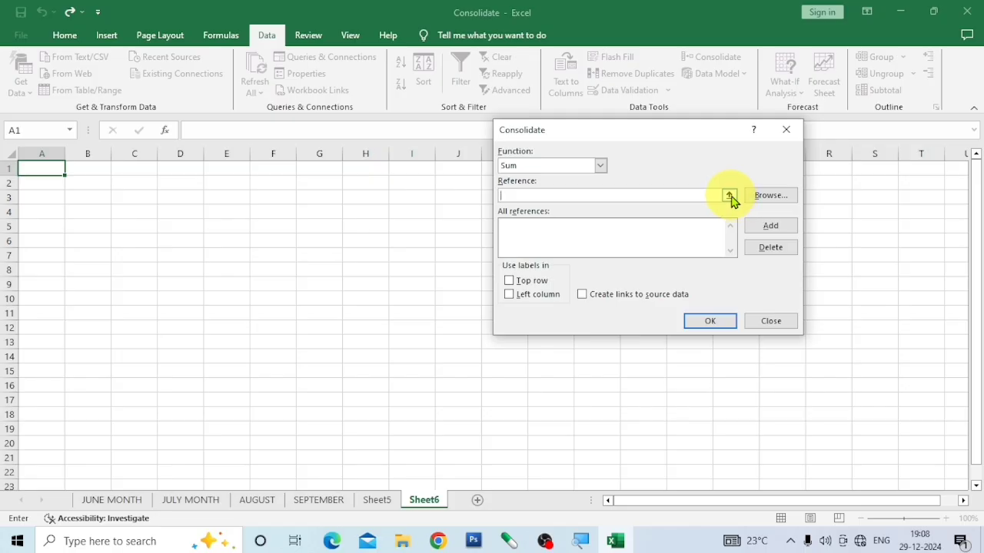
pyautogui.click(729, 195)
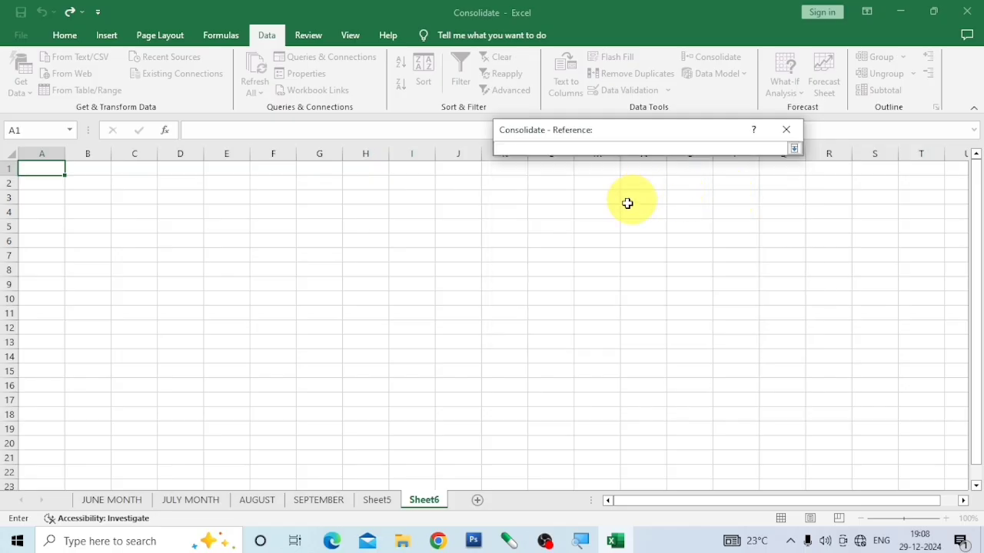
pyautogui.click(116, 500)
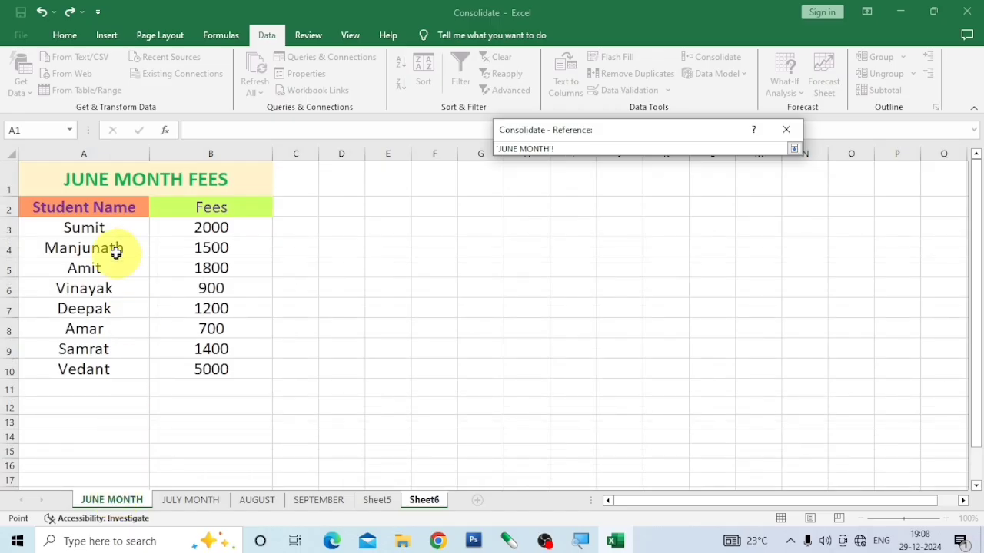
pyautogui.moveTo(99, 209); pyautogui.dragTo(176, 366)
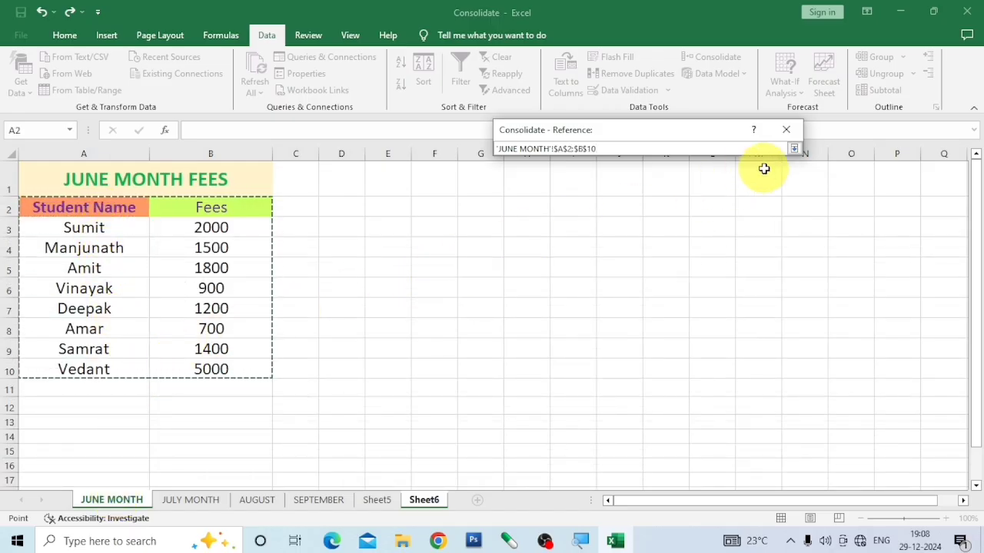
pyautogui.click(794, 151)
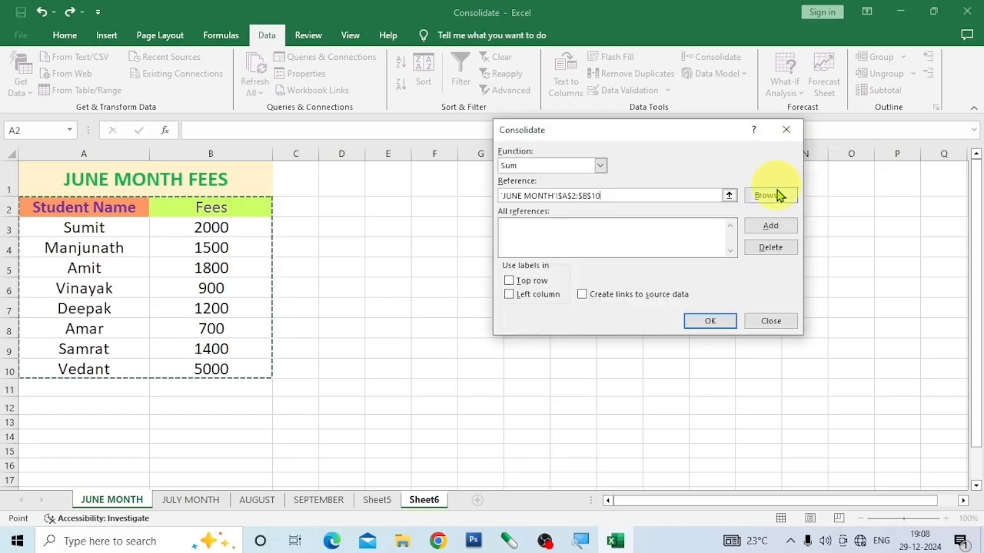
pyautogui.click(791, 229)
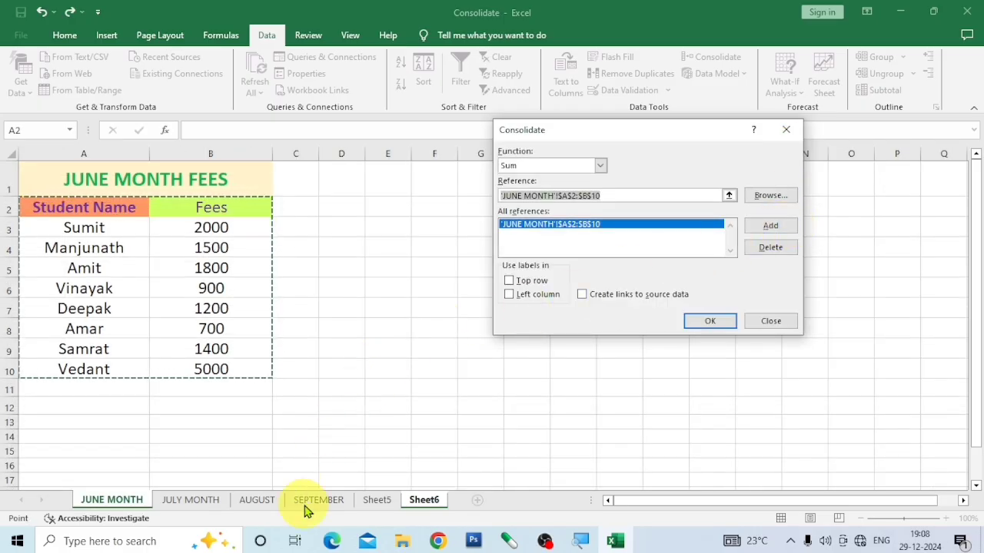
# Add the range A2:B10 of the JULY MONTH, AUGUST and SEPTEMBER sheets to the references for the Sheet6 consolidation.
pyautogui.click(189, 501)
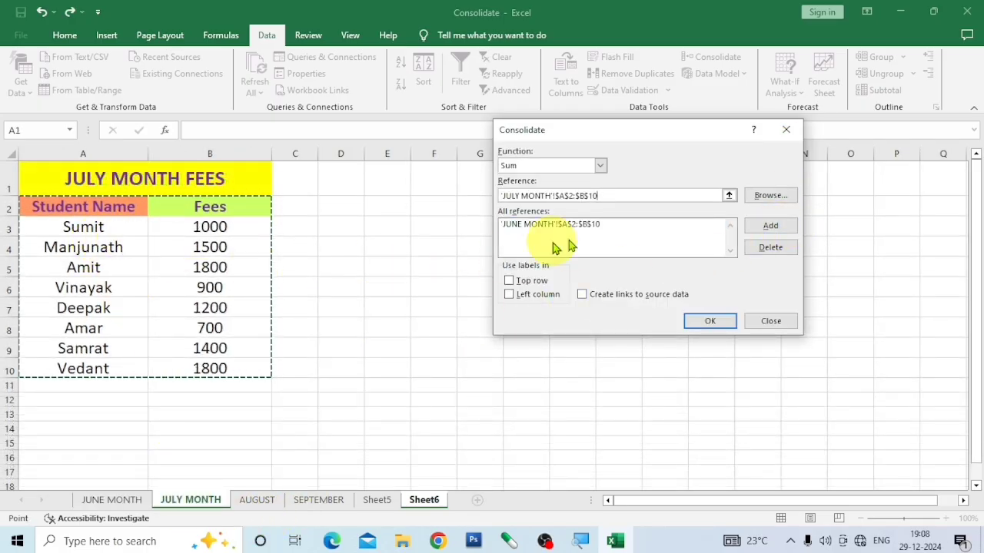
pyautogui.click(774, 226)
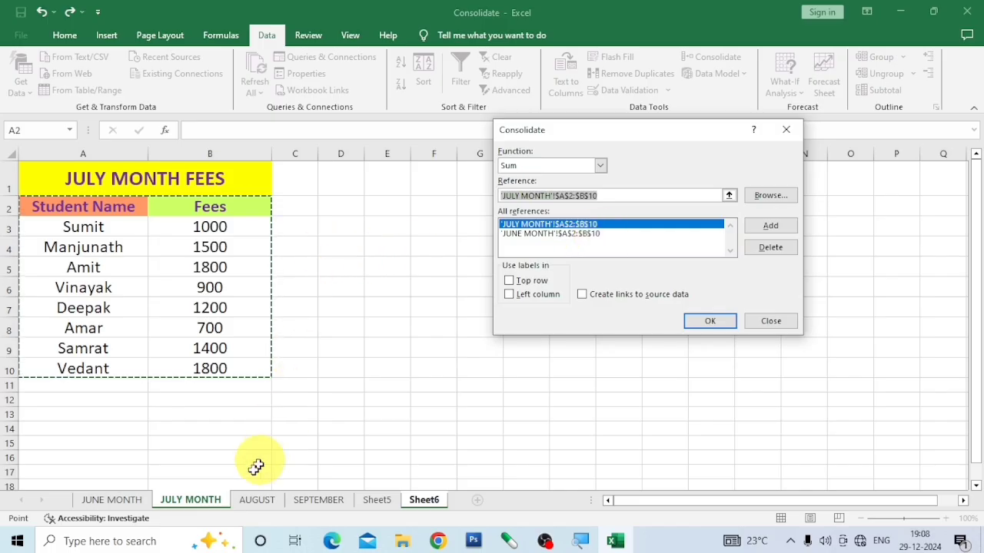
pyautogui.click(259, 500)
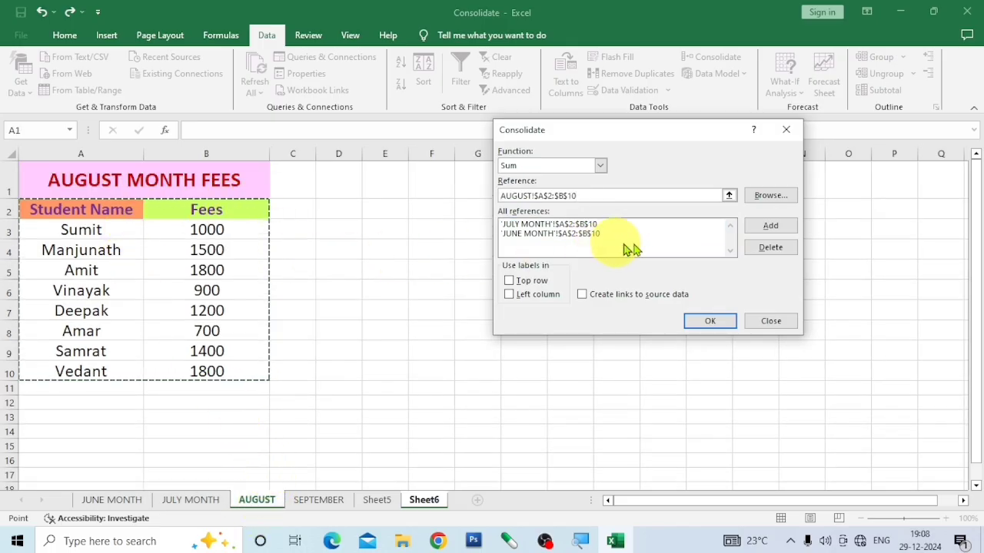
pyautogui.click(776, 227)
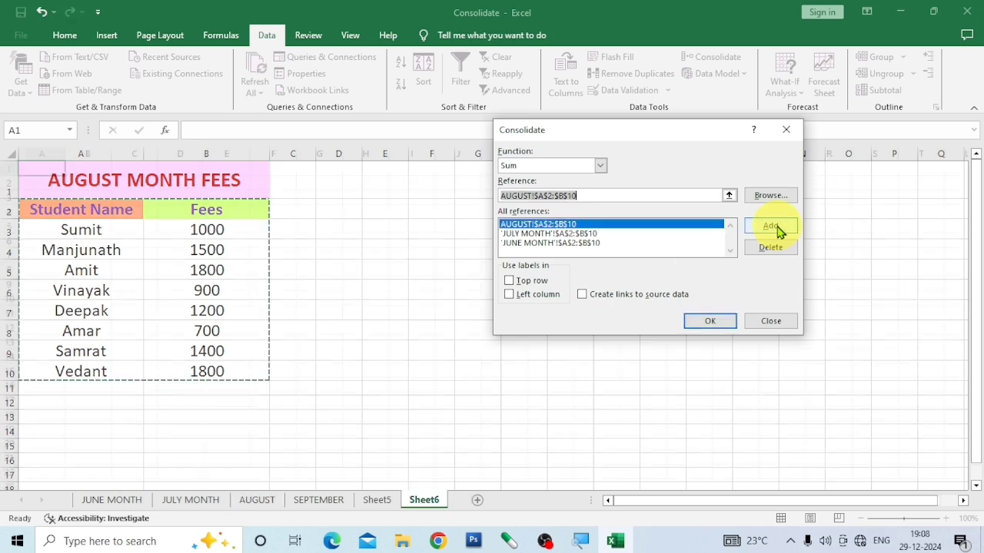
pyautogui.click(330, 501)
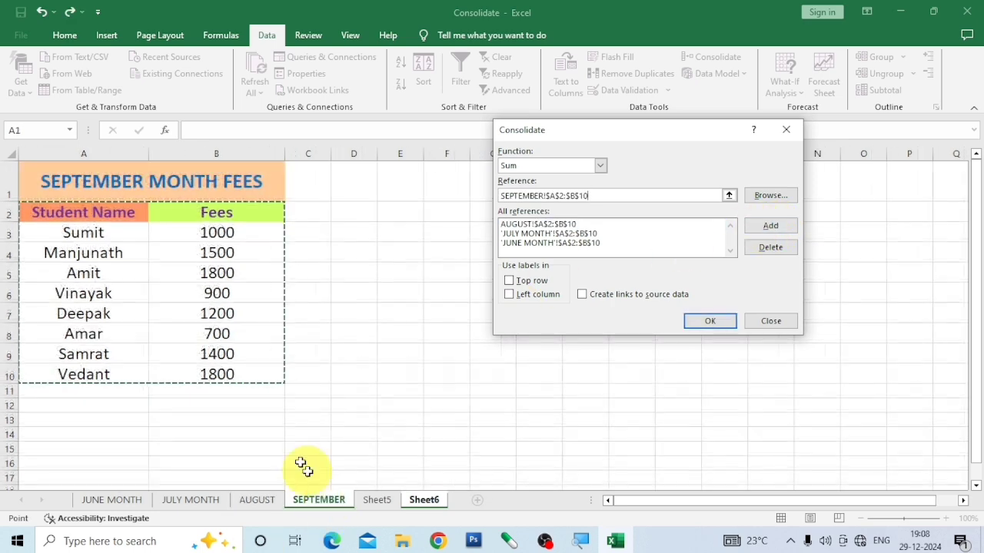
pyautogui.click(775, 229)
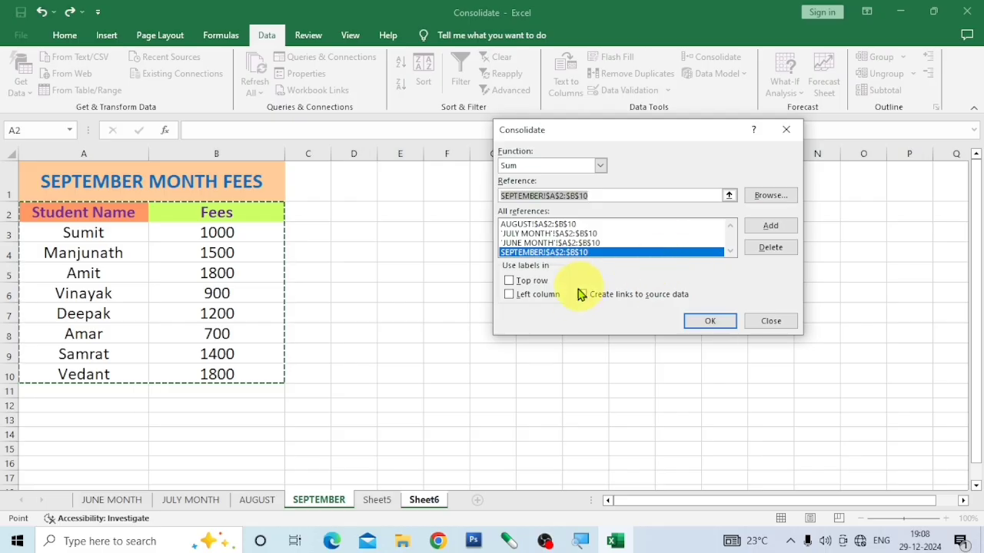
# Consolidate onto Sheet6 using top row and left column labels with links to source data, and widen columns B and C.
pyautogui.click(507, 282)
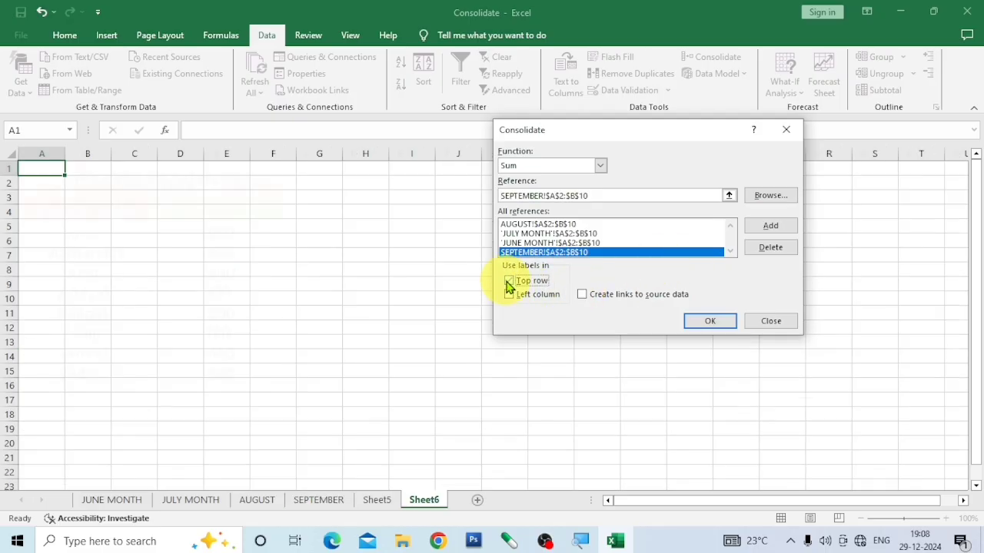
pyautogui.click(515, 298)
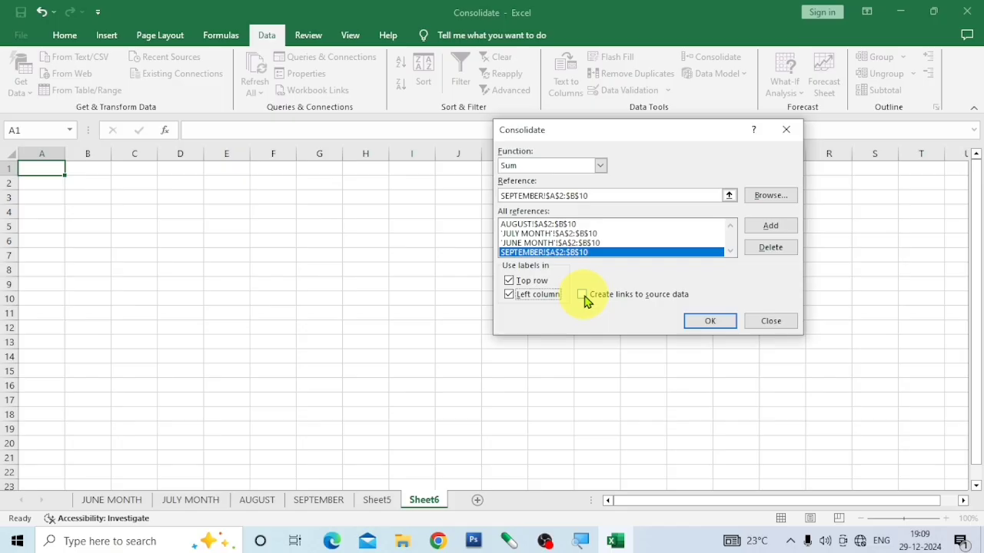
pyautogui.click(582, 297)
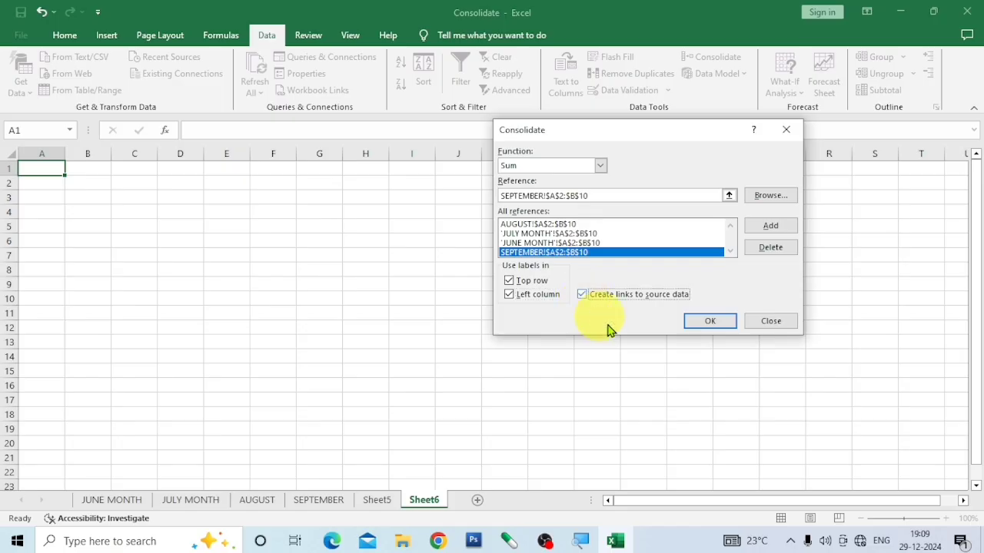
pyautogui.click(731, 328)
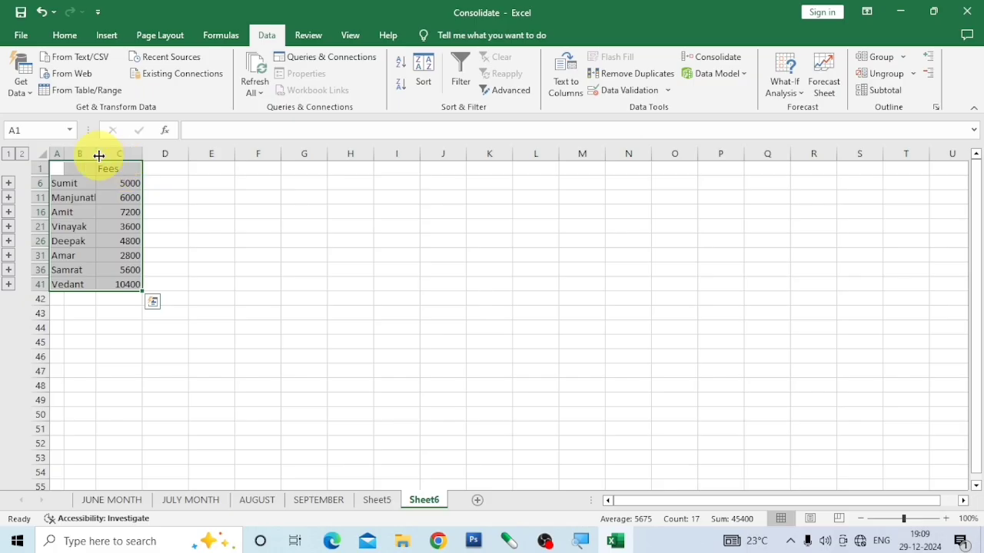
pyautogui.moveTo(96, 154); pyautogui.dragTo(259, 158)
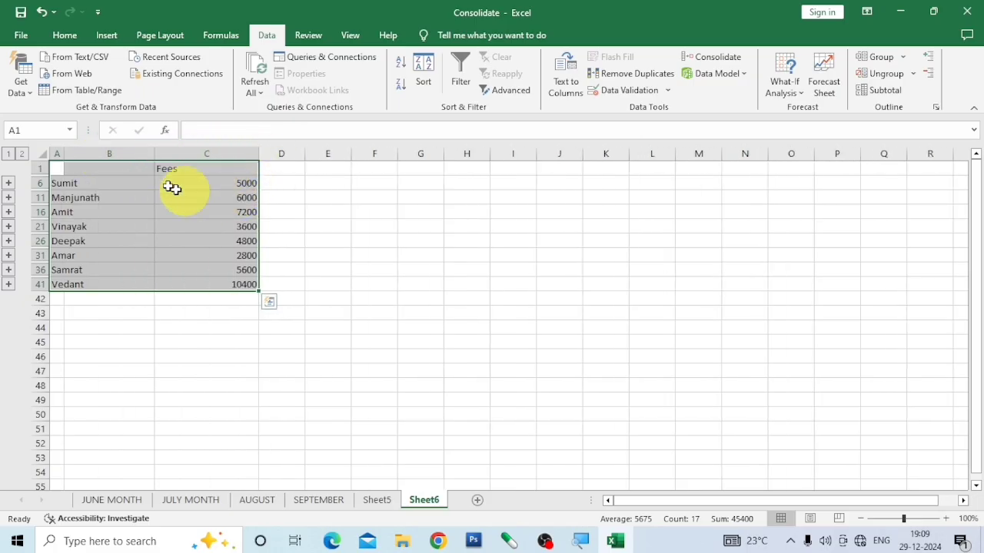
# Compare the first student's total in Sheet6 with that student's fee on the JUNE MONTH sheet.
pyautogui.click(112, 182)
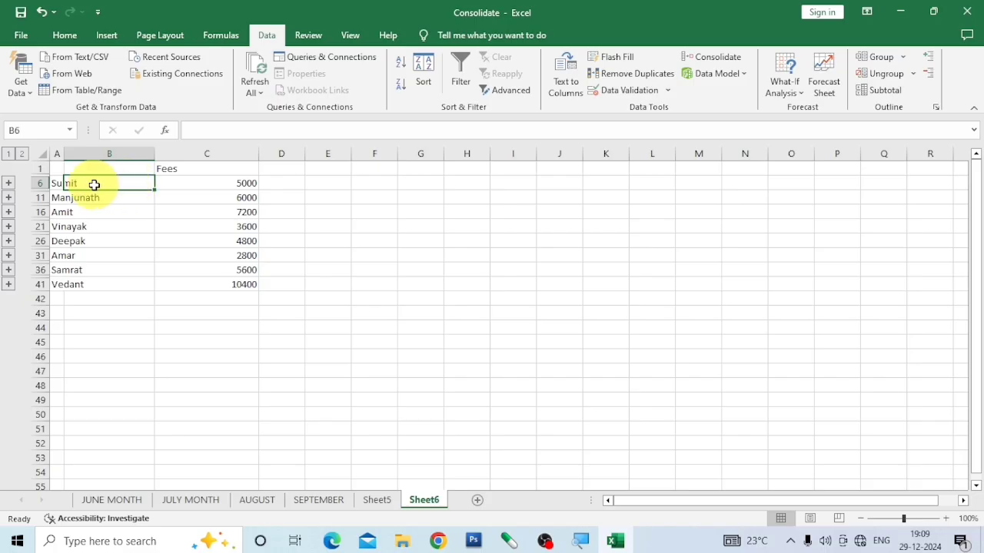
pyautogui.click(248, 188)
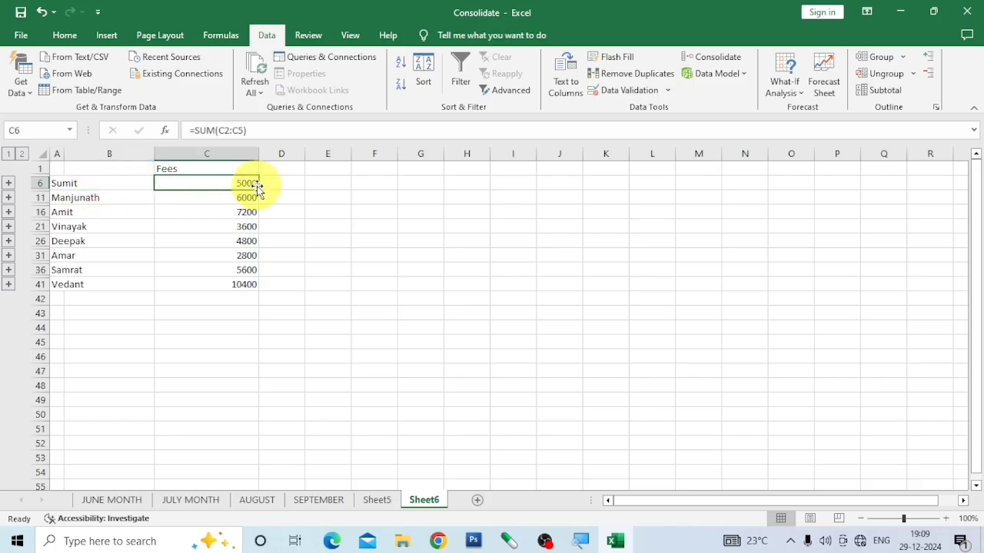
pyautogui.click(137, 500)
pyautogui.click(225, 229)
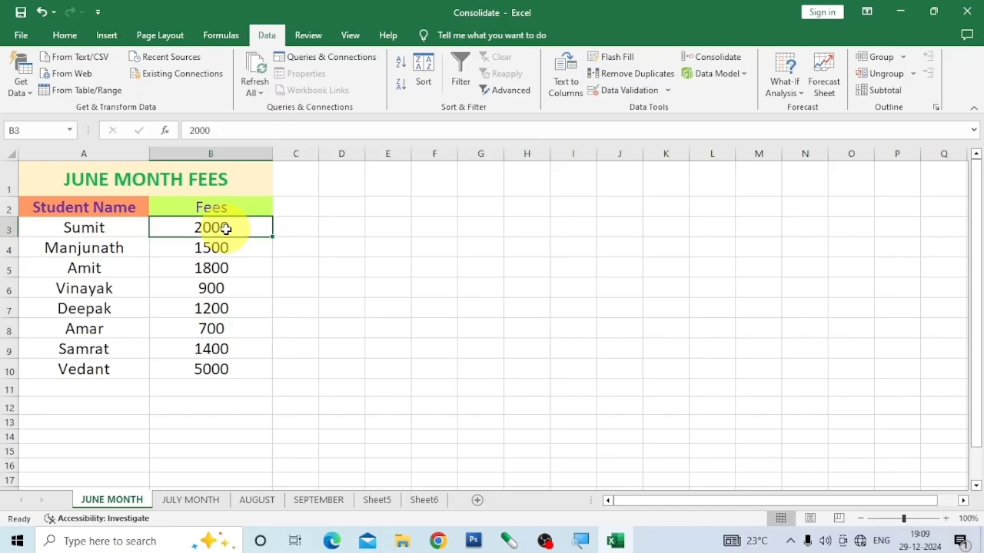
pyautogui.click(423, 500)
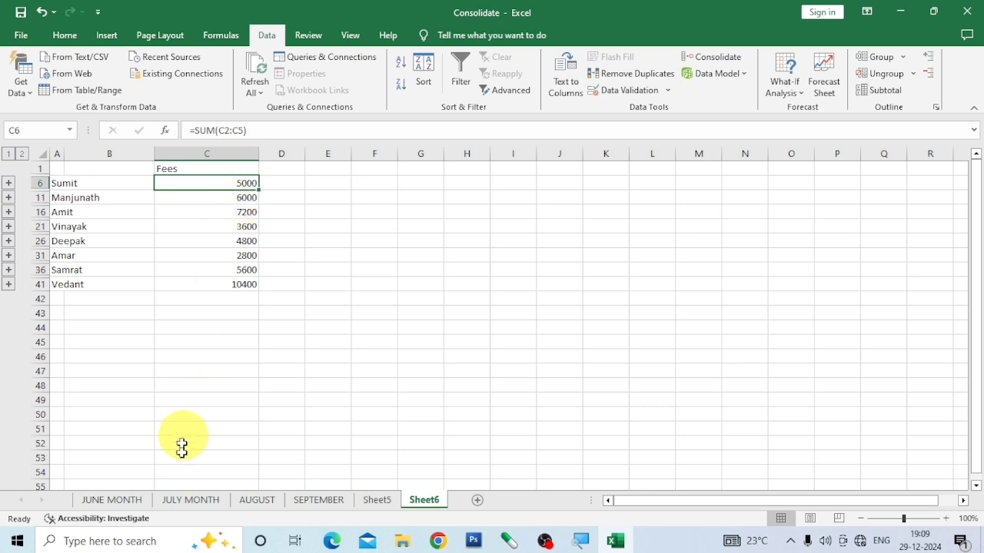
# Set the first student's fee on the JUNE MONTH sheet to 5000 and check that student's total in Sheet5 and Sheet6.
pyautogui.click(133, 503)
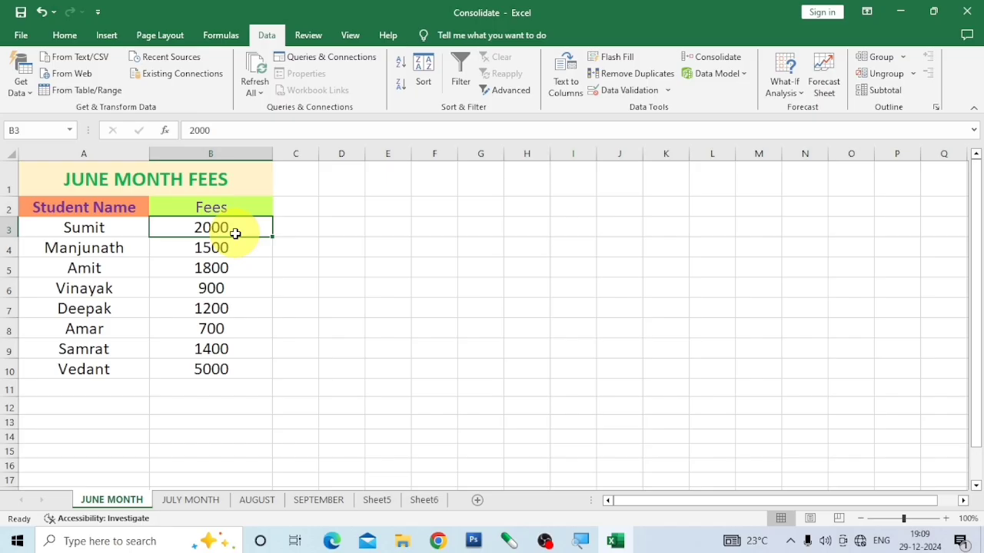
pyautogui.write('500')
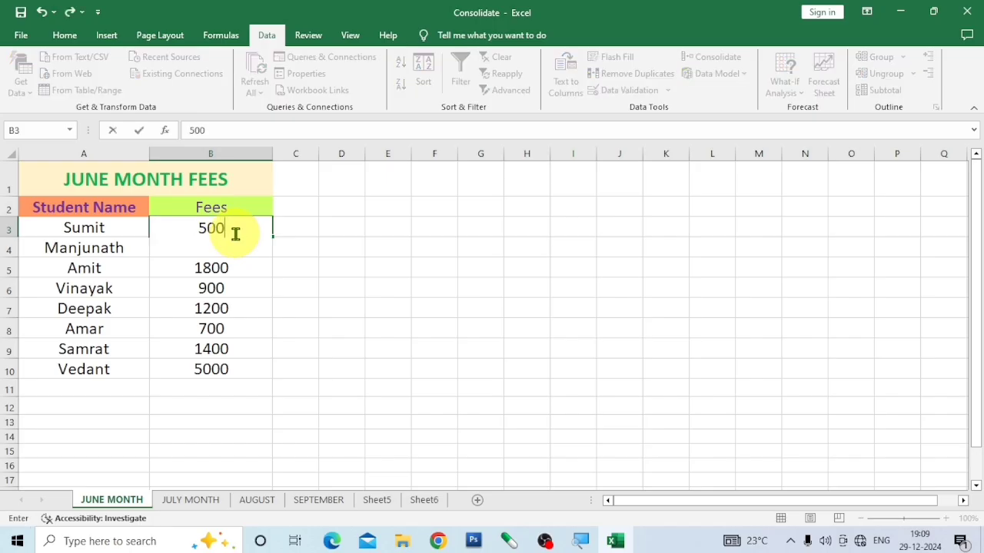
pyautogui.write('0')
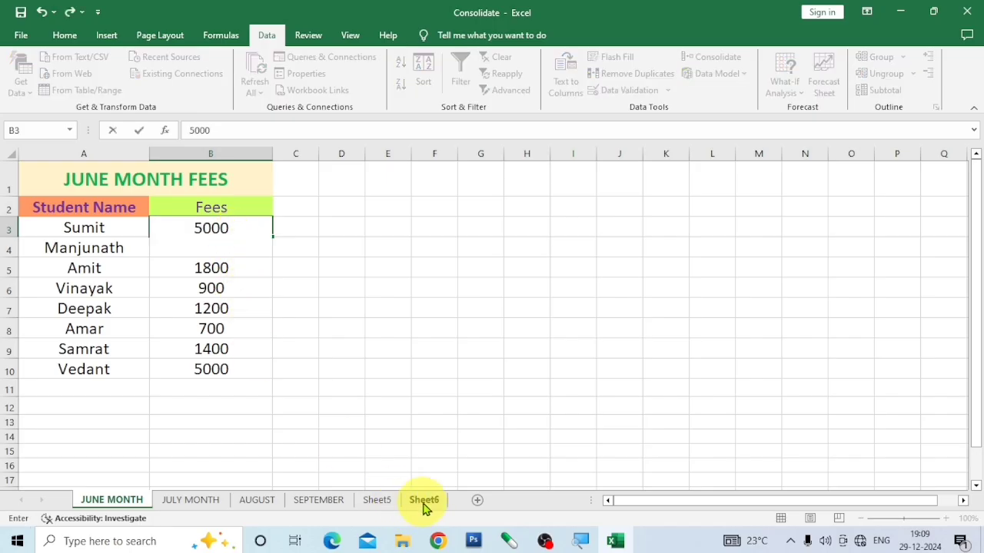
pyautogui.click(375, 503)
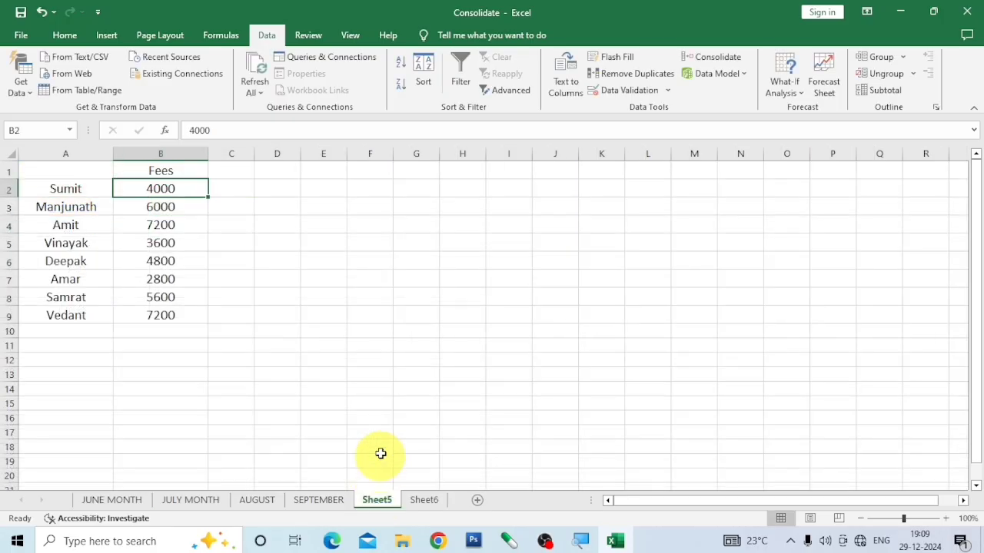
pyautogui.click(427, 500)
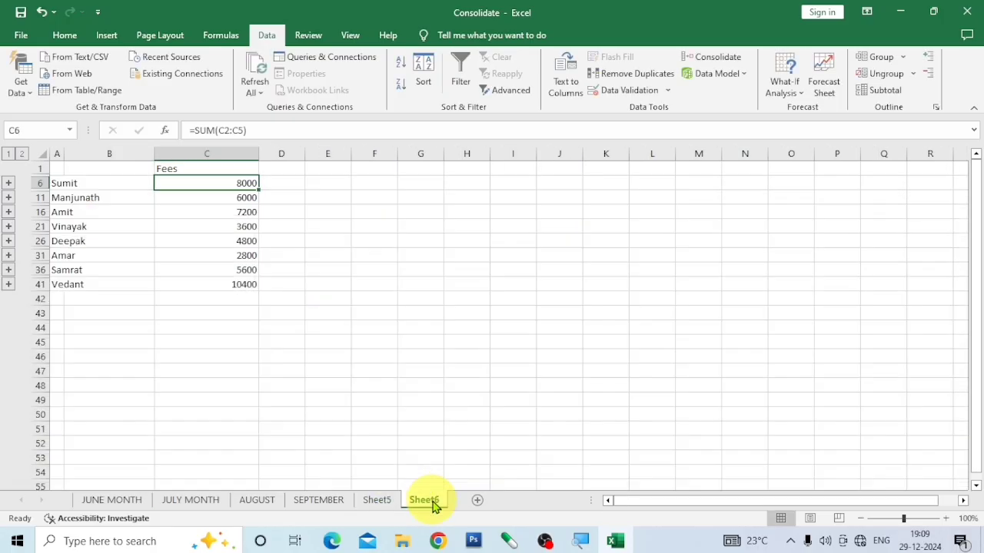
pyautogui.click(253, 202)
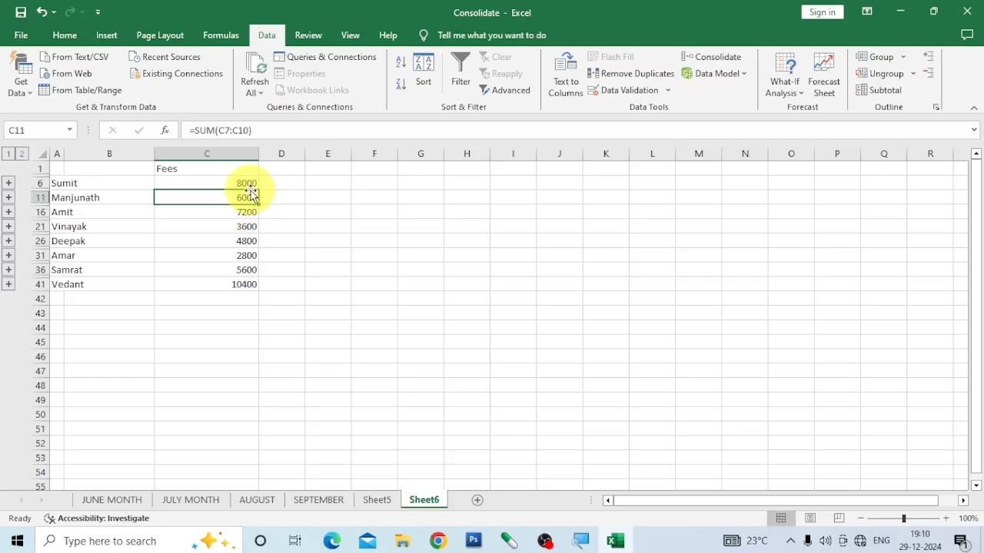
pyautogui.click(249, 186)
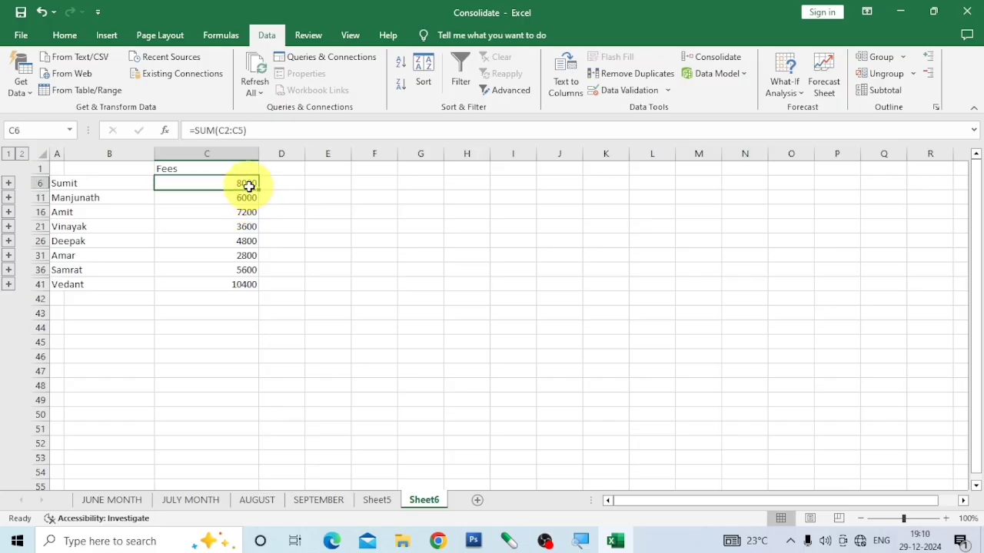
# Set the second student's fee on the JUNE MONTH sheet to 3000 and check that student's total in Sheet5 and Sheet6.
pyautogui.click(136, 500)
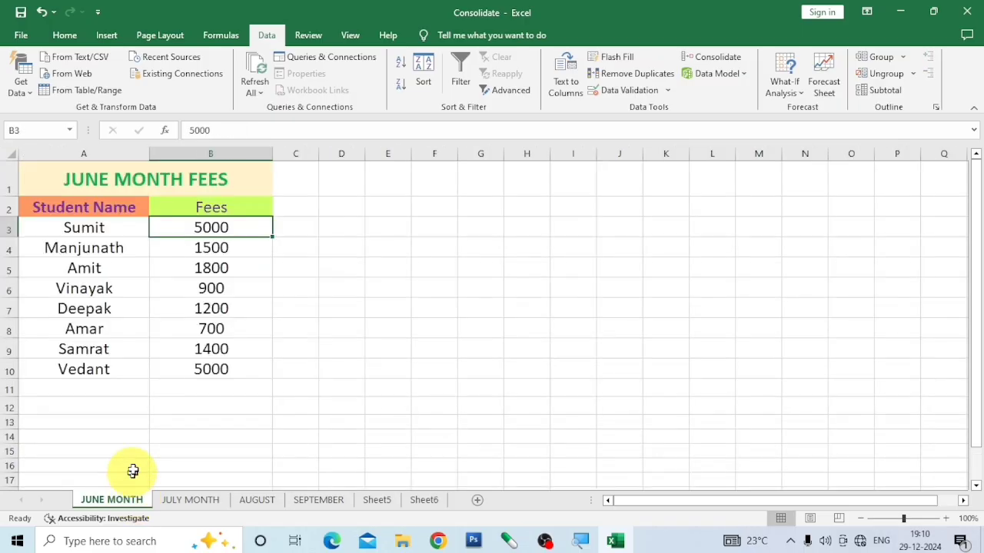
pyautogui.click(211, 247)
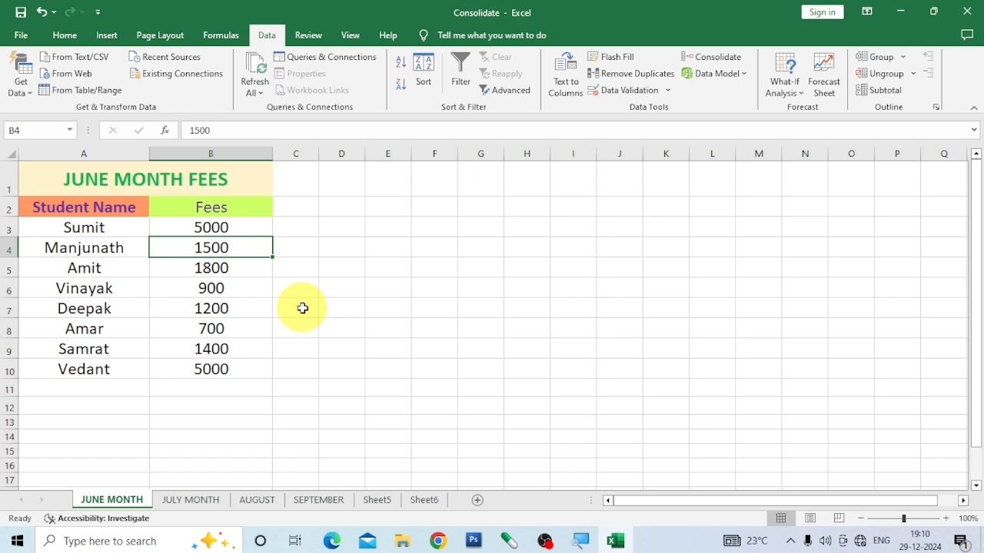
pyautogui.write('3000')
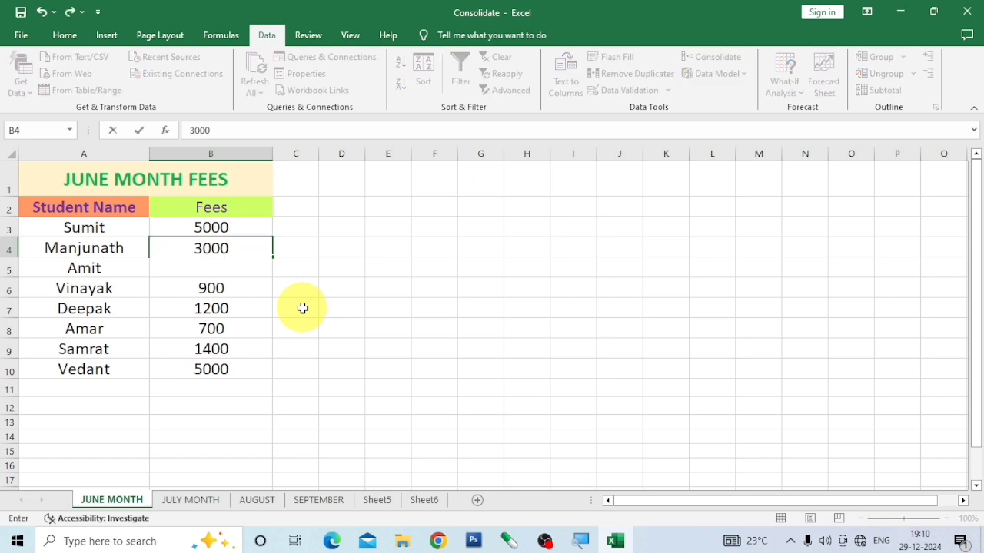
pyautogui.click(321, 330)
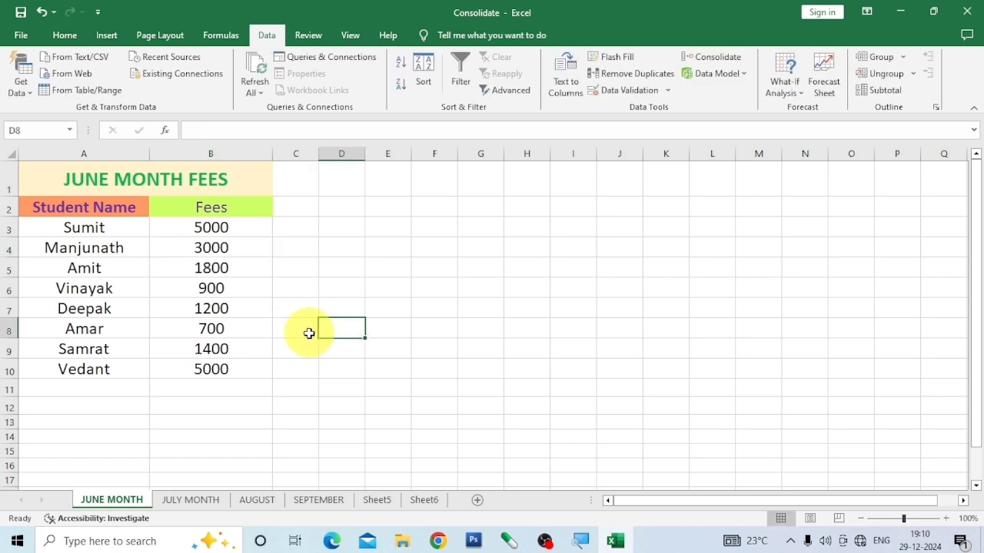
pyautogui.click(377, 501)
pyautogui.click(175, 209)
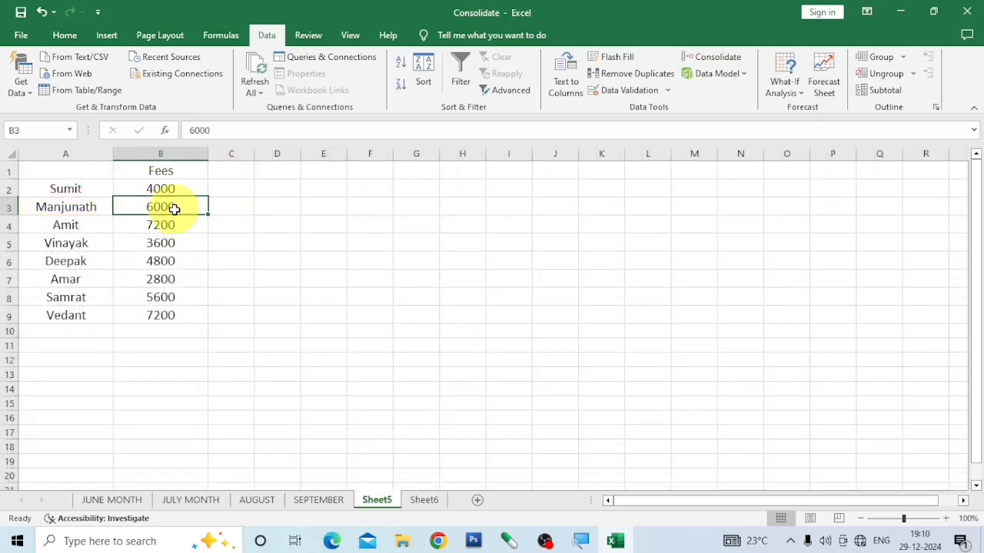
pyautogui.click(423, 501)
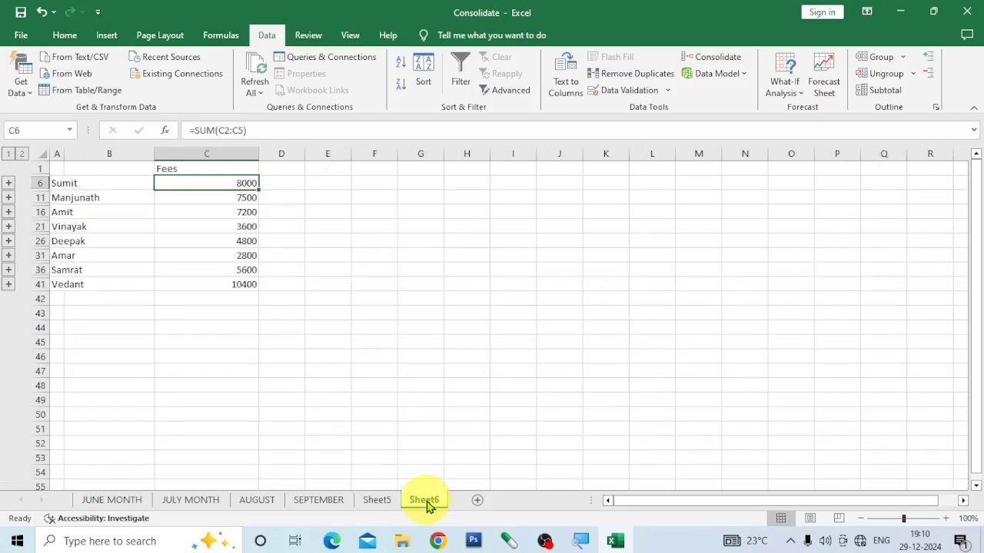
pyautogui.click(257, 198)
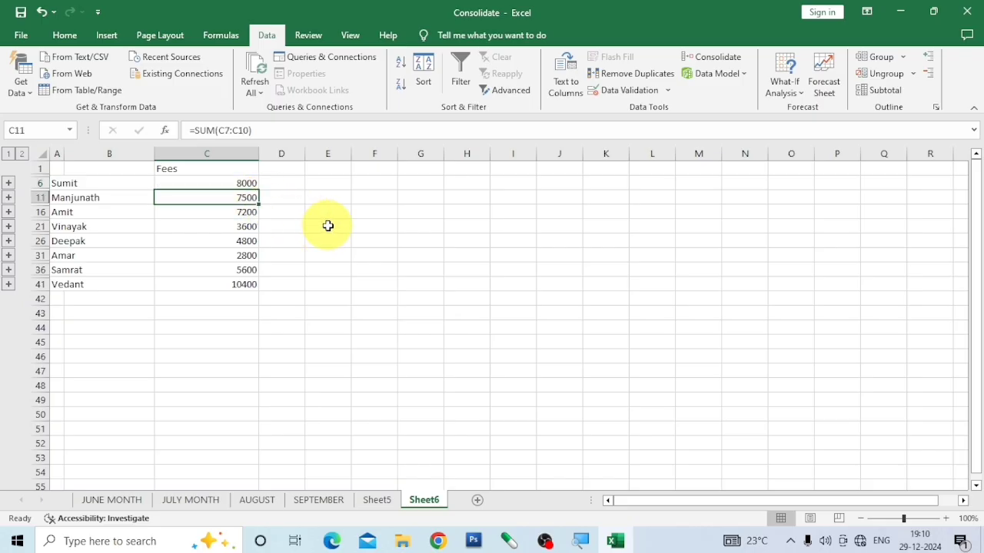
# Compare the JUNE MONTH fees with the consolidated totals in Sheet6 and the third student's total in Sheet5.
pyautogui.click(113, 500)
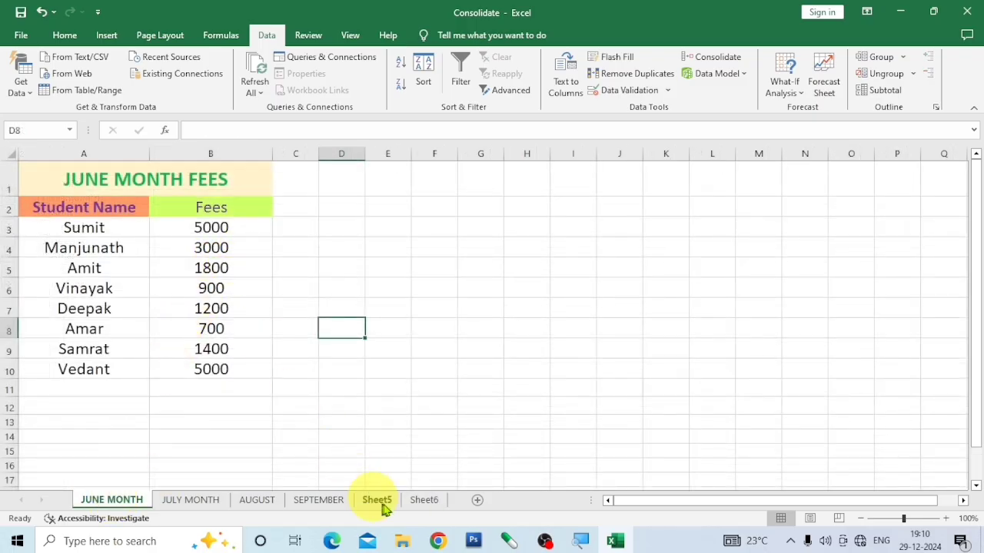
pyautogui.click(423, 504)
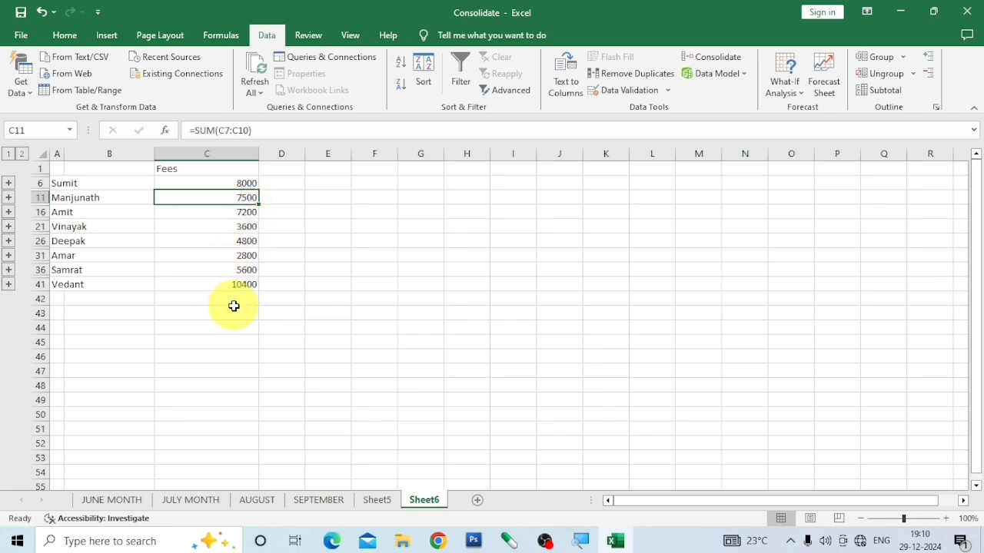
pyautogui.click(126, 500)
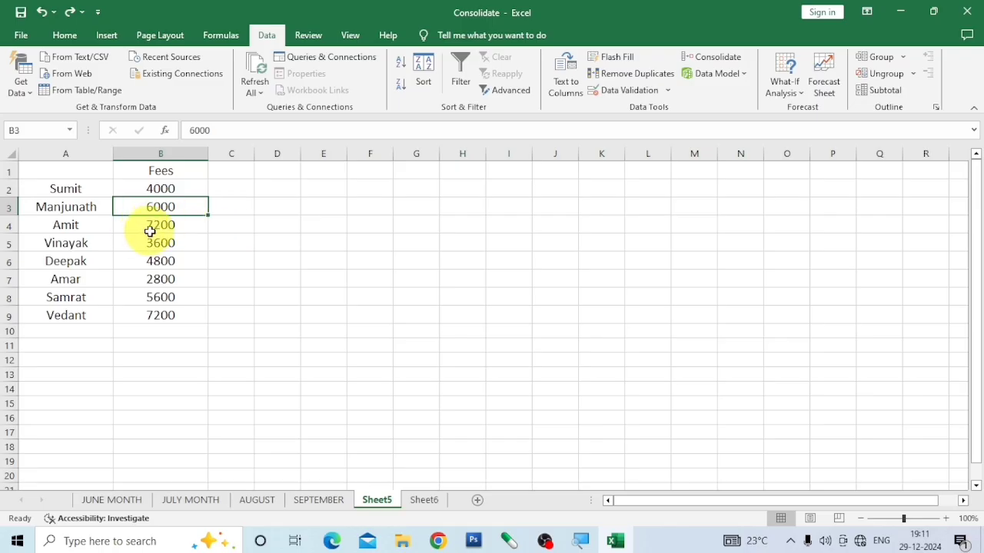
pyautogui.click(149, 230)
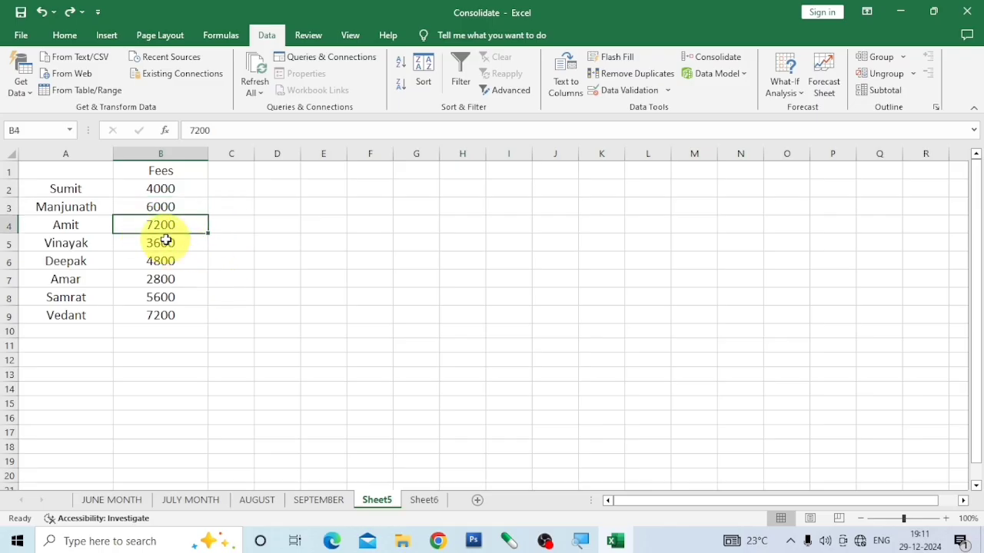
# Set the third student's fee on the JULY MONTH sheet to 2000 and check that student's total in Sheet5 and Sheet6.
pyautogui.click(184, 501)
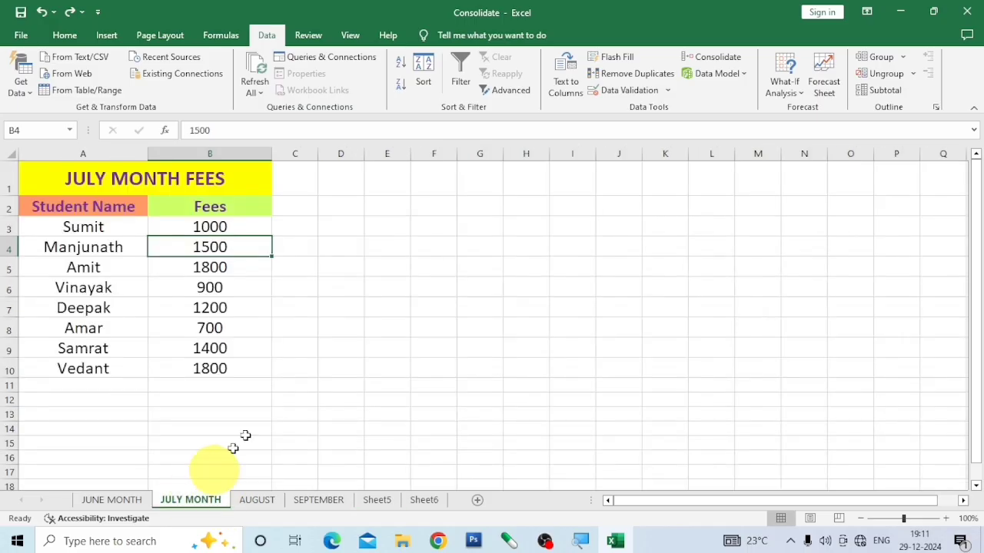
pyautogui.click(215, 271)
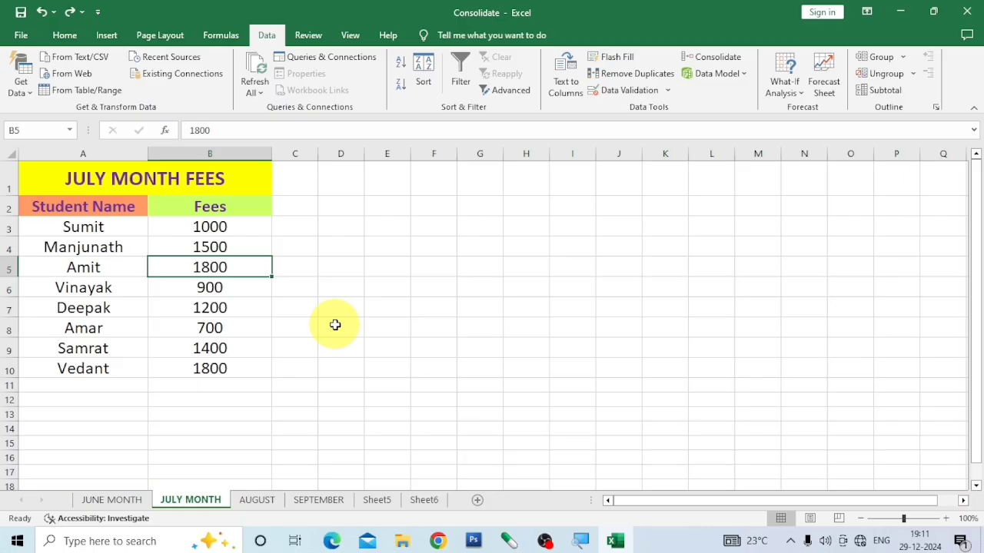
pyautogui.write('2000')
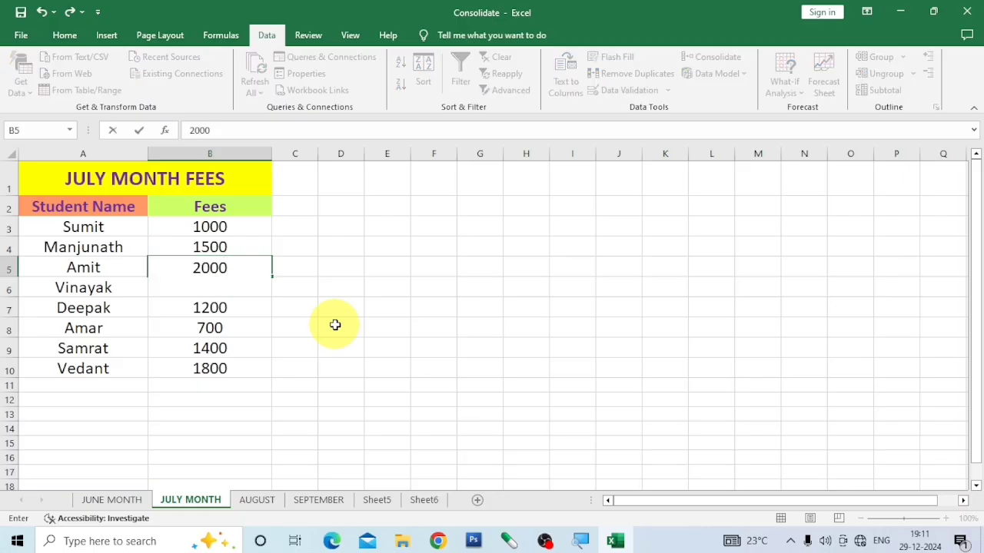
pyautogui.click(335, 325)
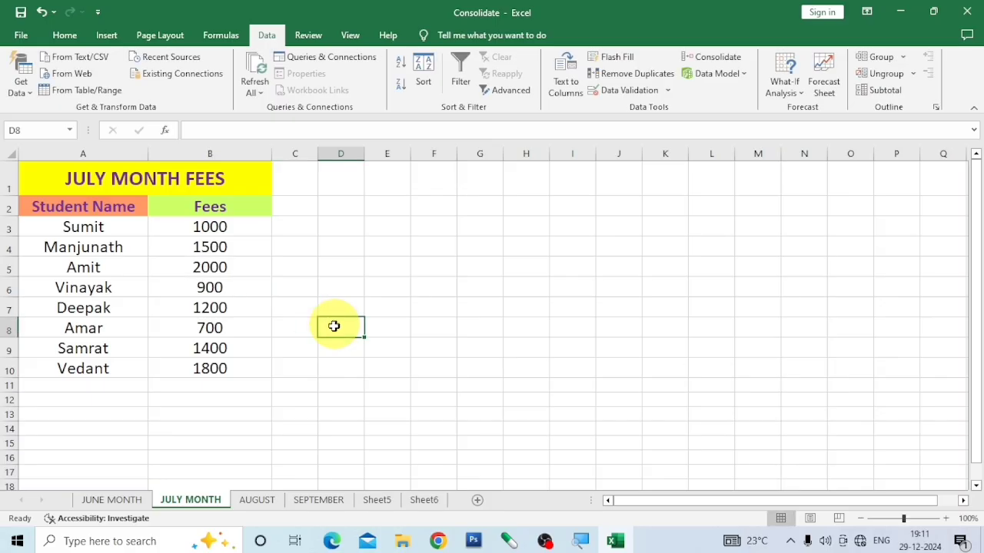
pyautogui.click(375, 500)
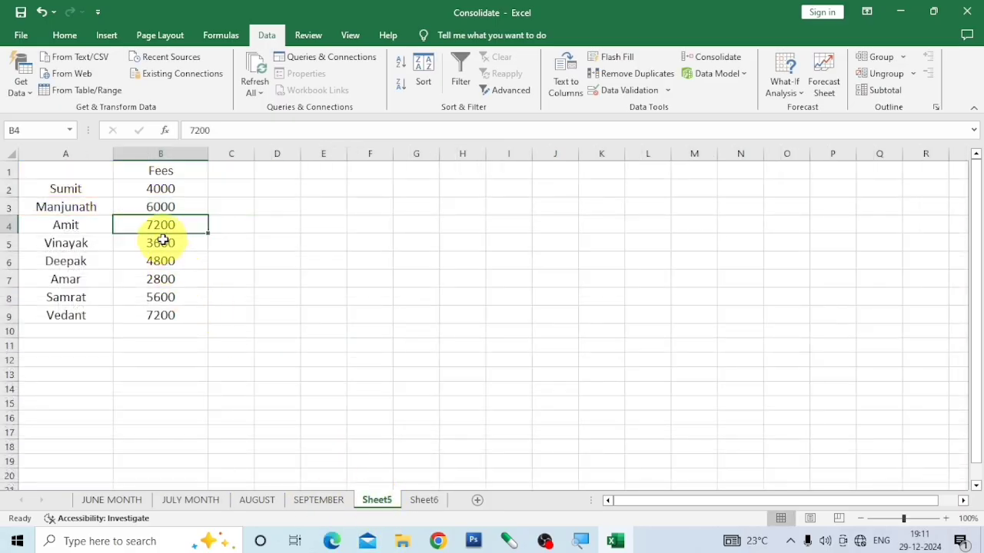
pyautogui.click(431, 502)
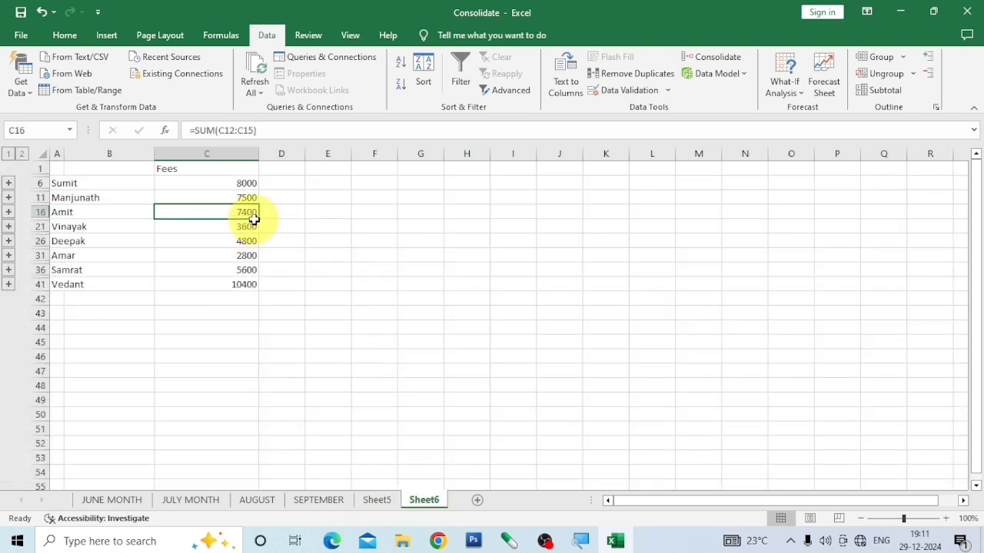